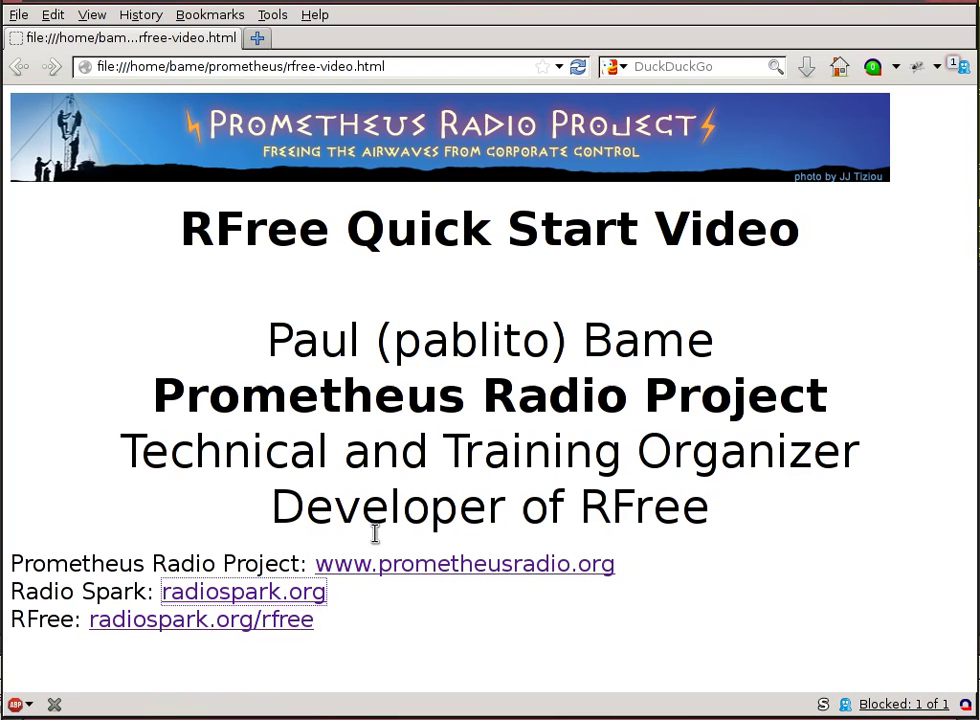
click(452, 566)
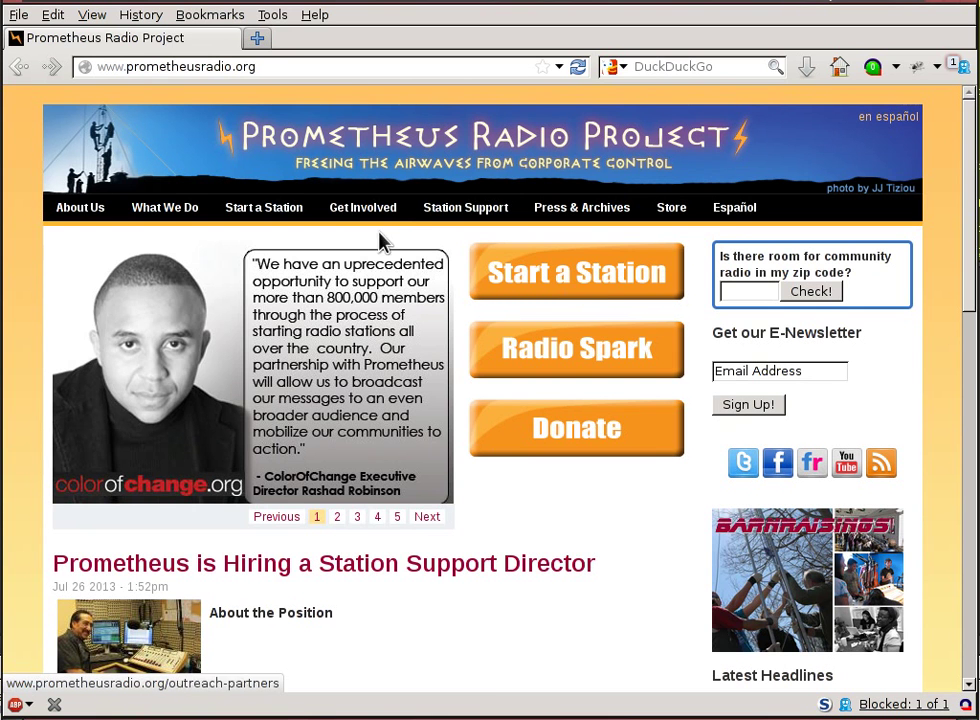
mouse_move(234, 203)
mouse_move(505, 215)
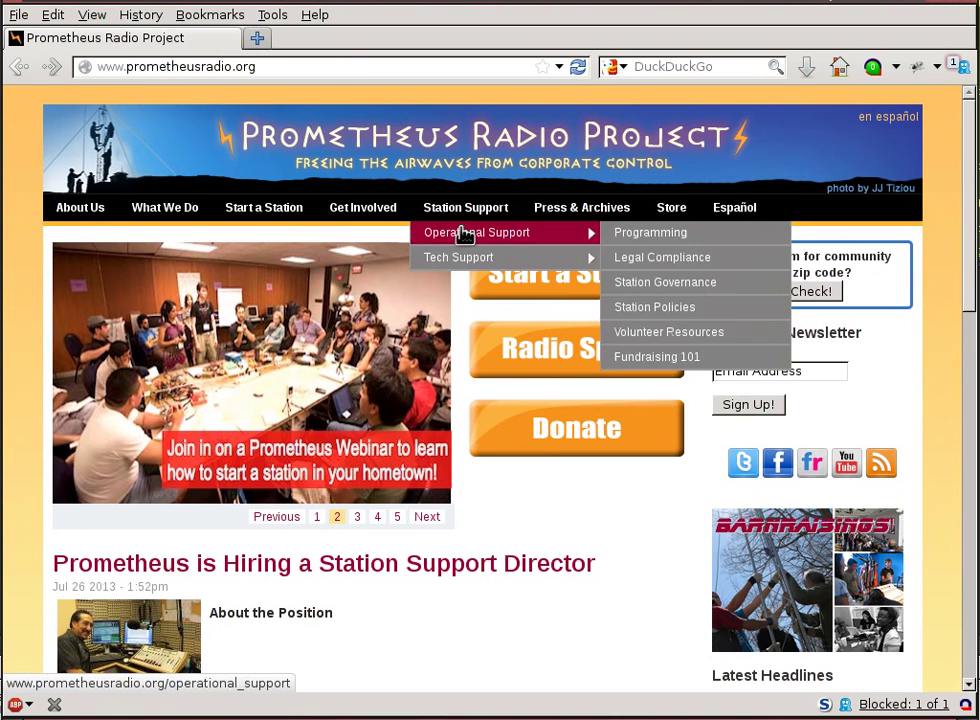
click(16, 68)
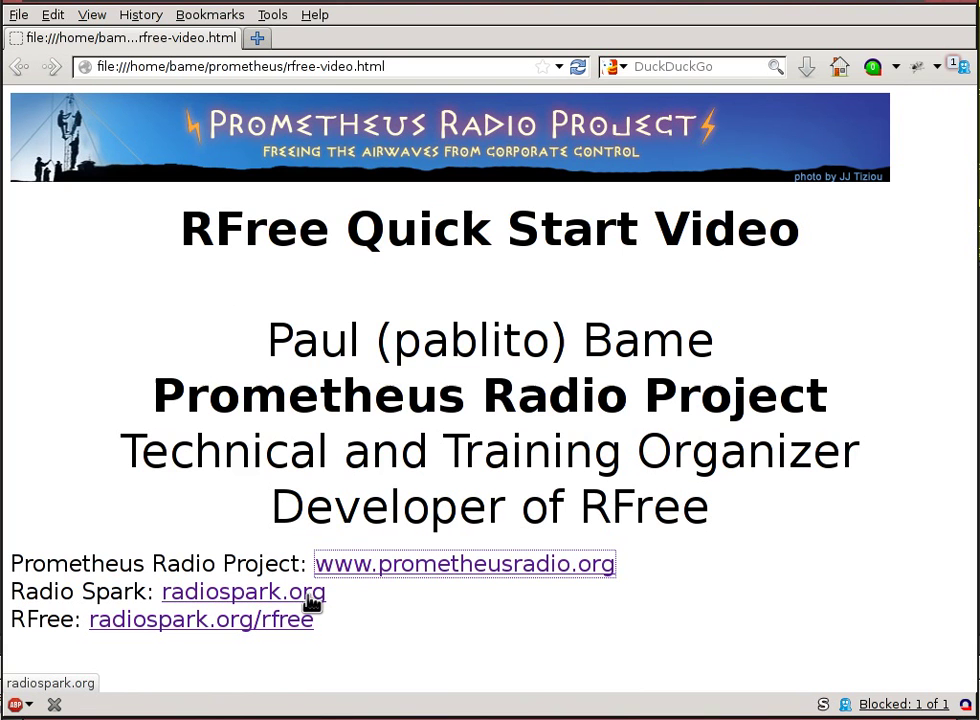
Step: Go to radiospark.org, open RFree from there, and log in to it
click(313, 602)
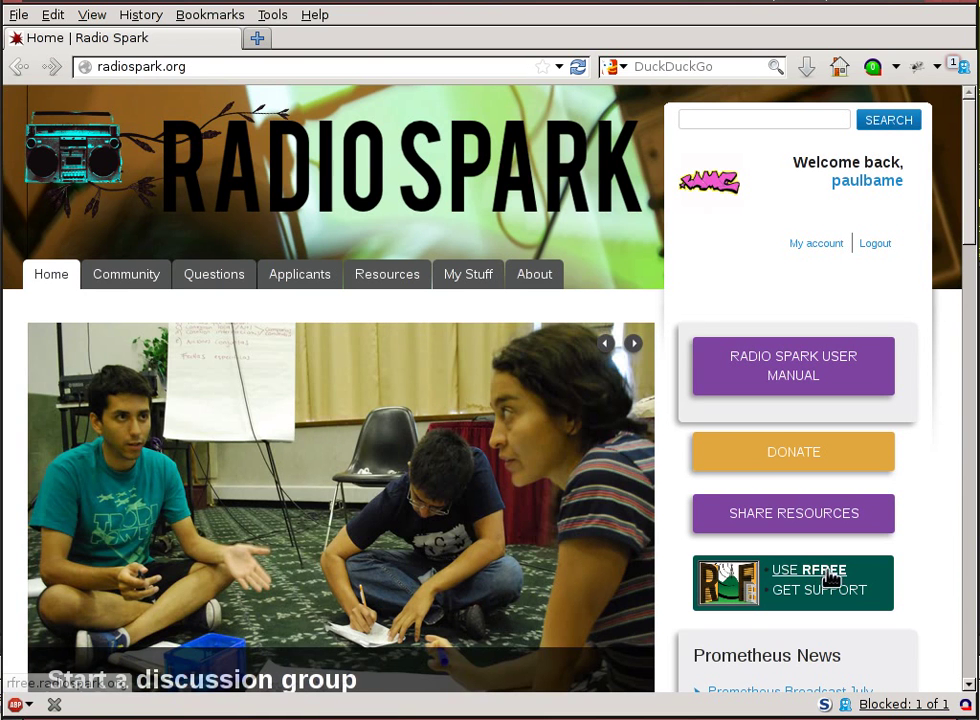
click(830, 574)
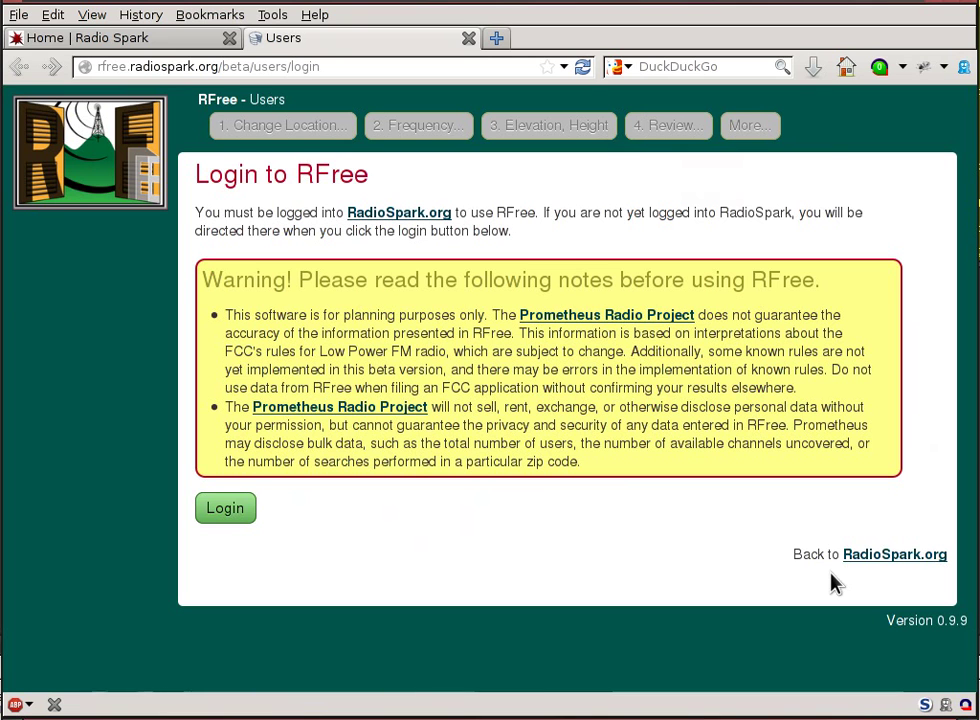
click(228, 510)
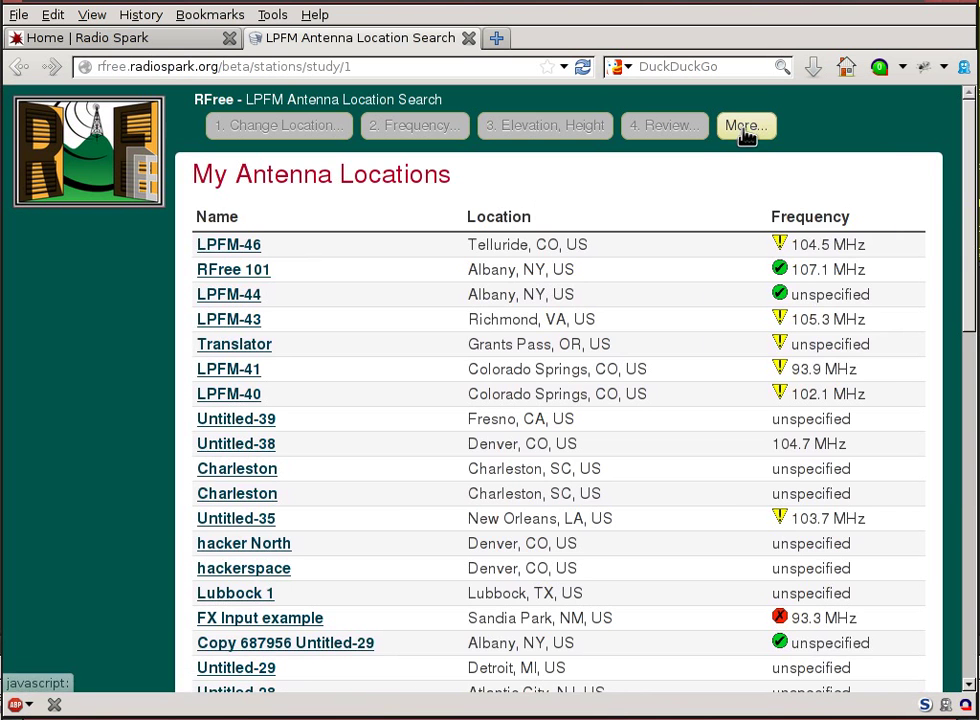
Step: Start a new antenna location and give it the short name "quickstart"
click(745, 135)
click(752, 164)
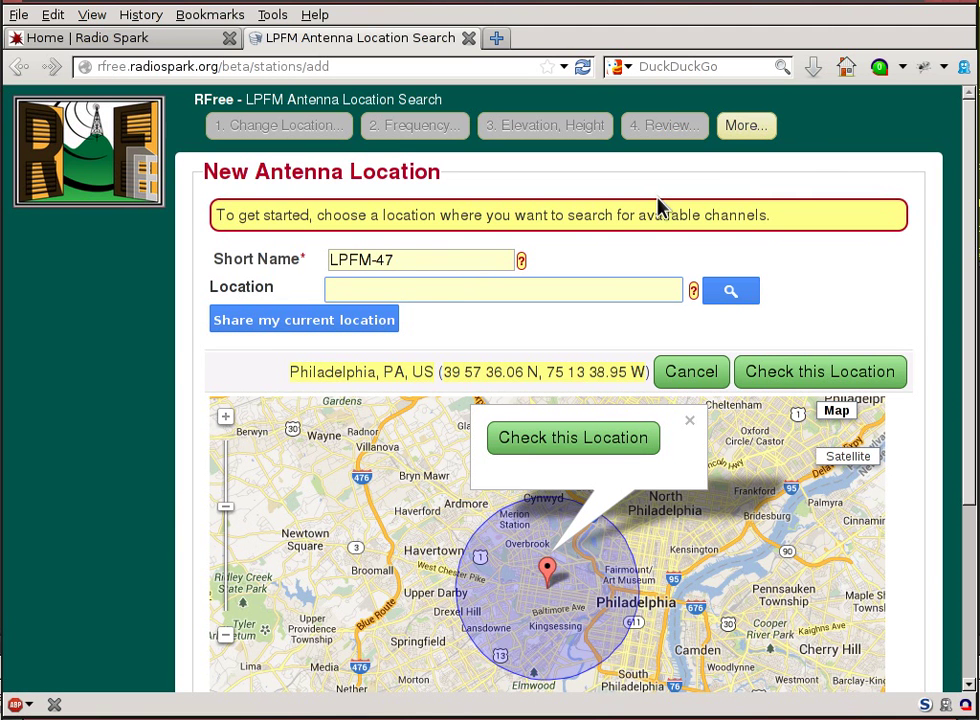
drag(420, 259, 328, 256)
text(q)
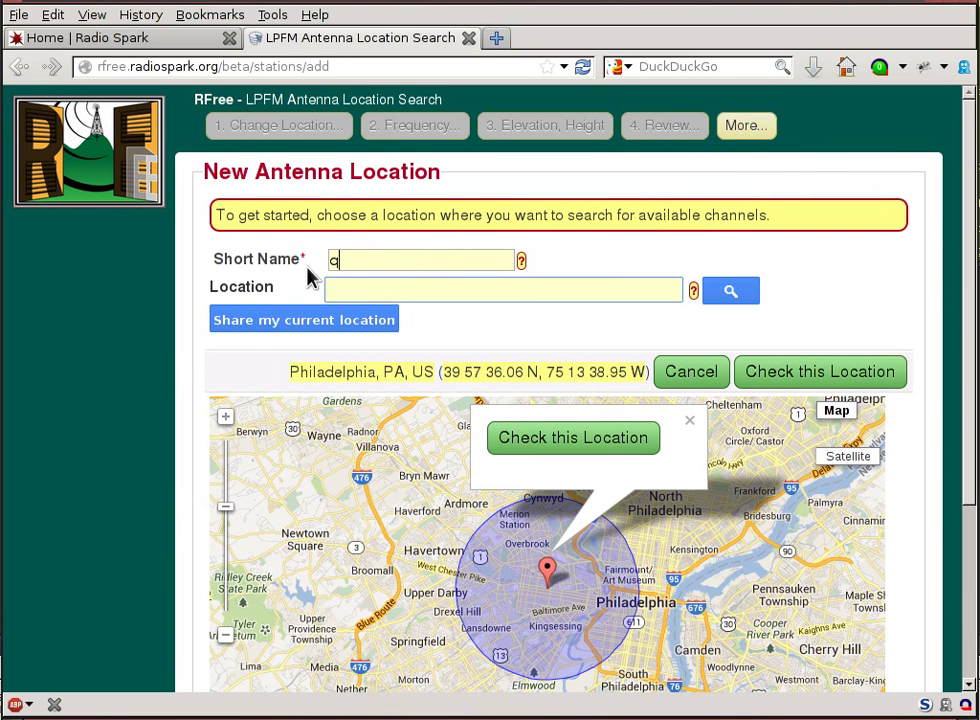
text(uistar)
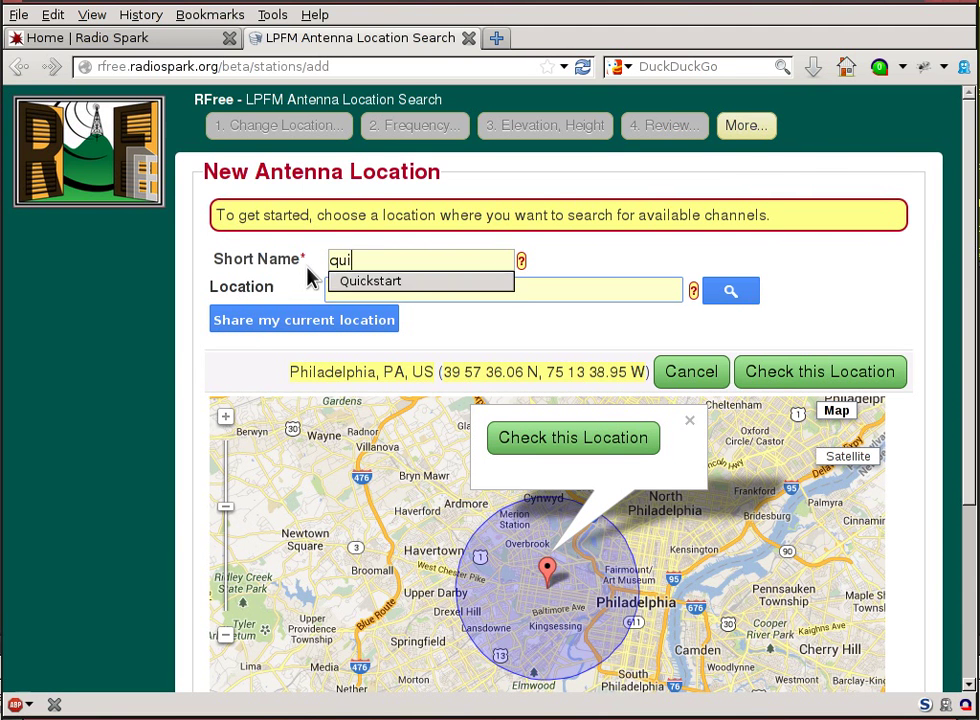
key(BackSpace)
key(BackSpace)
key(BackSpace)
key(BackSpace)
text(ckstart)
Step: Look up the location "farmington, nm" and check it for available frequencies
click(583, 292)
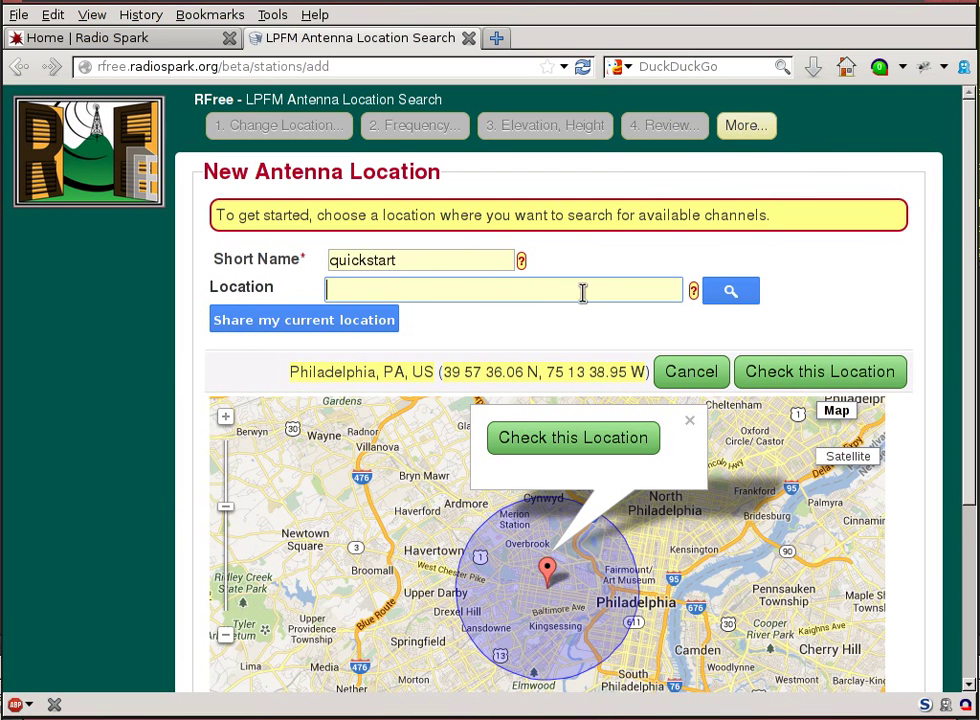
text(fa)
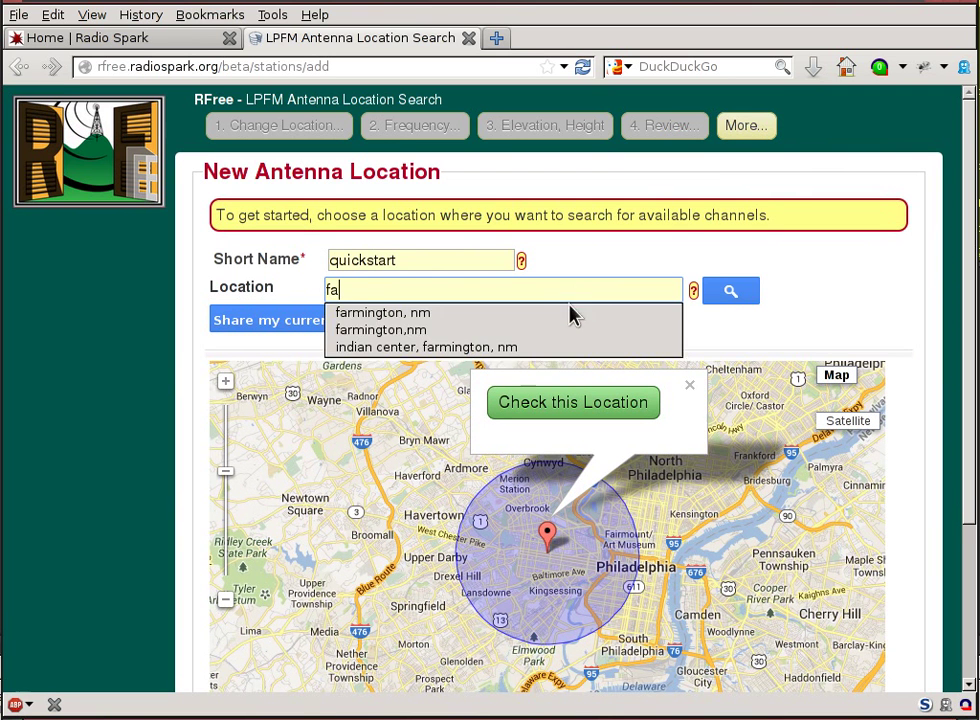
click(571, 313)
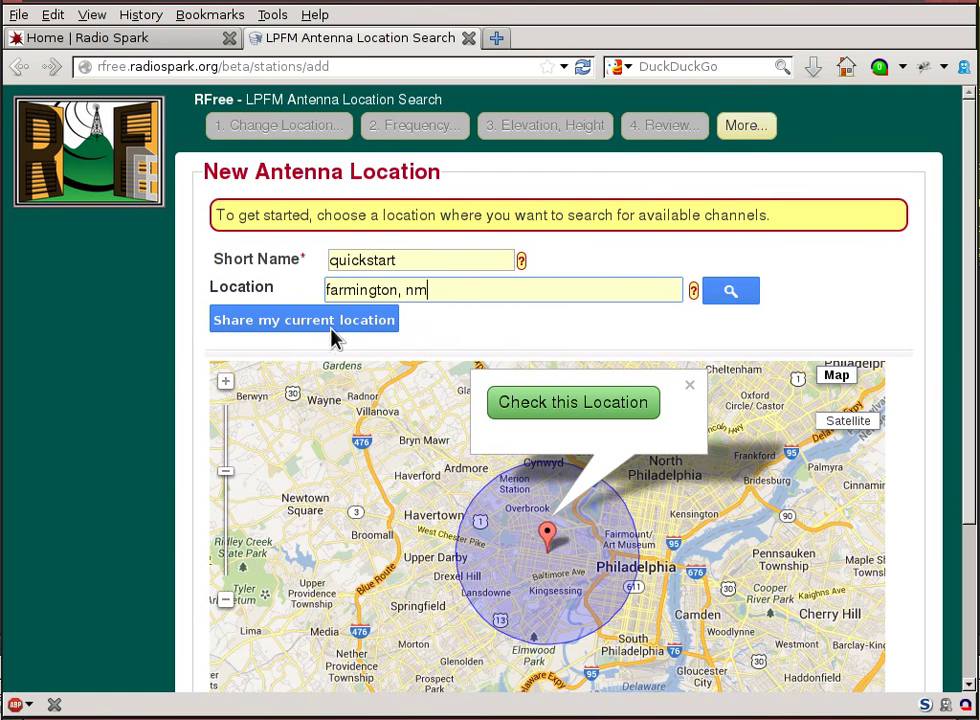
click(731, 293)
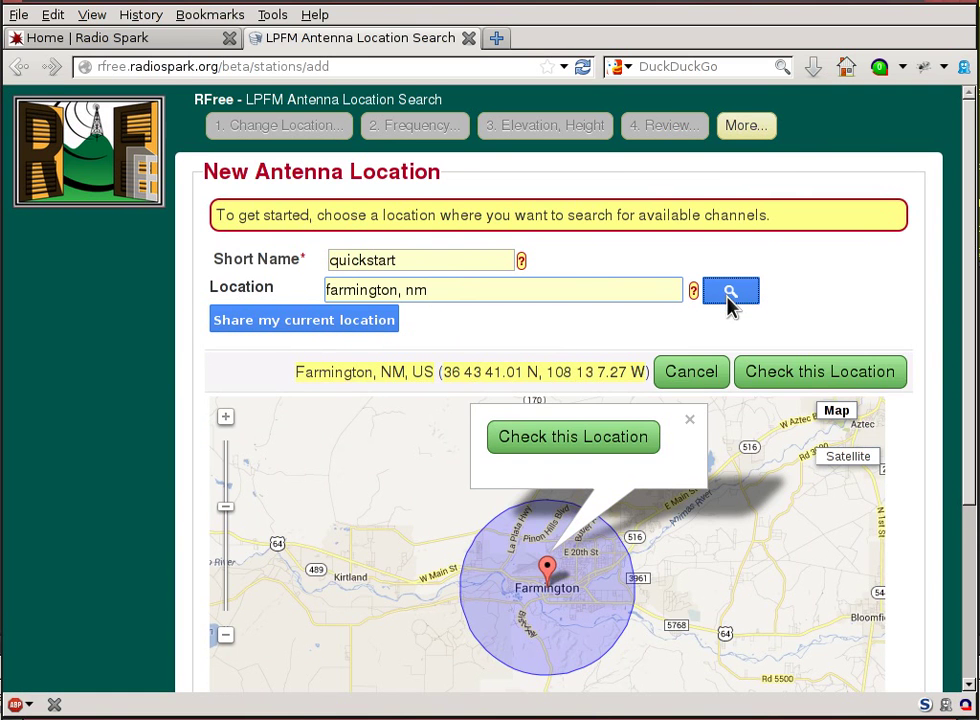
click(594, 439)
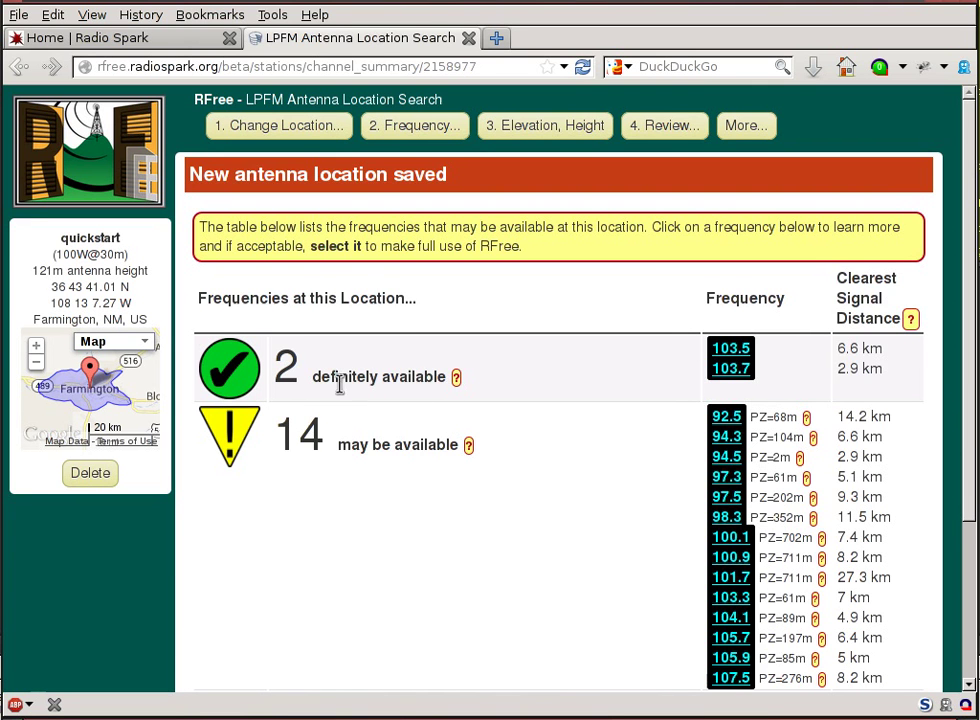
Step: Examine the "definitely available" and "may be available" frequency categories for this location
drag(315, 383, 447, 388)
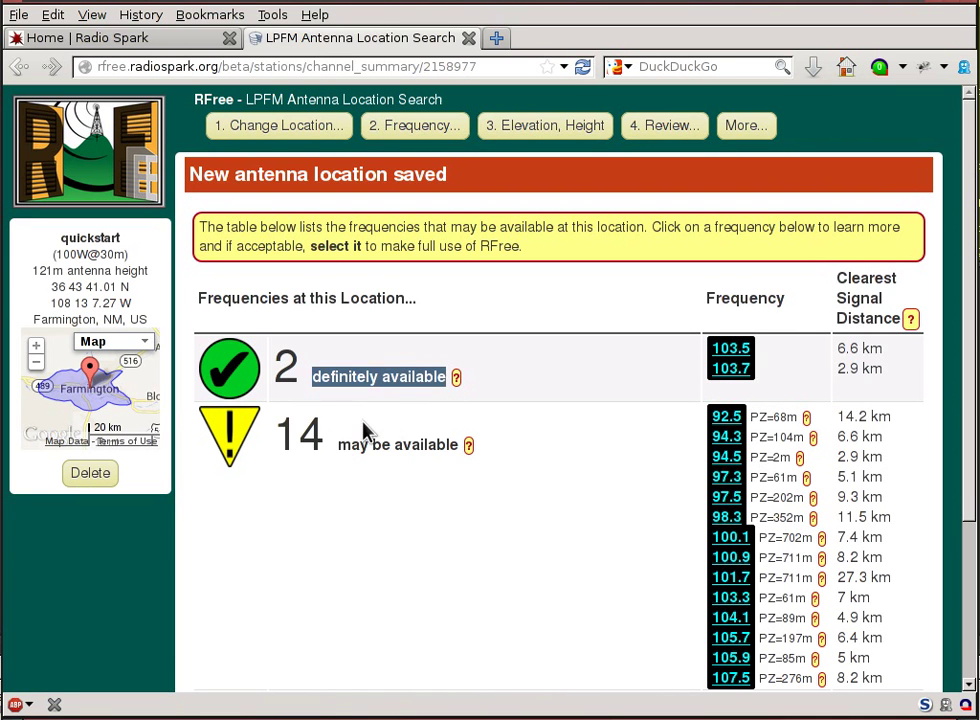
drag(339, 444, 449, 468)
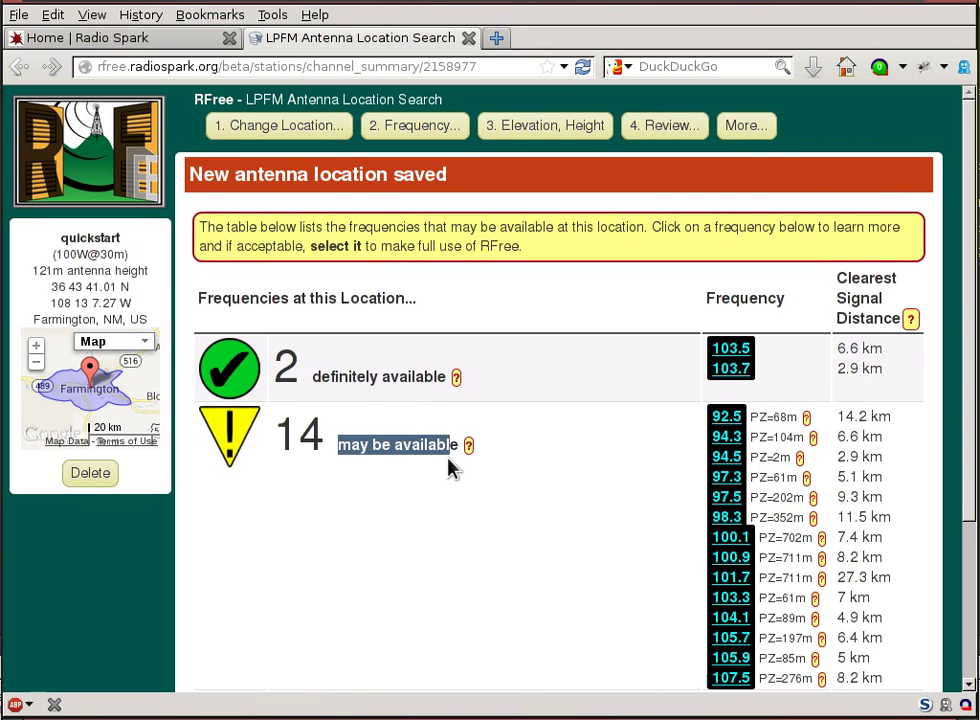
click(457, 380)
click(457, 380)
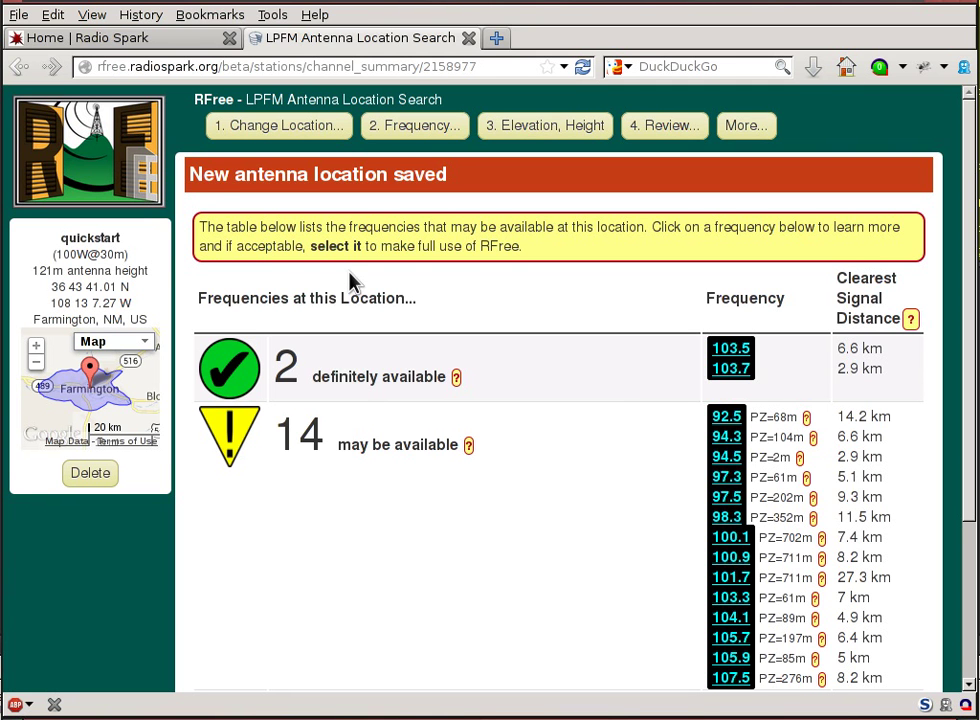
Step: Reopen the antenna location for changing on the map and look up "library, farmington, nm"
click(284, 133)
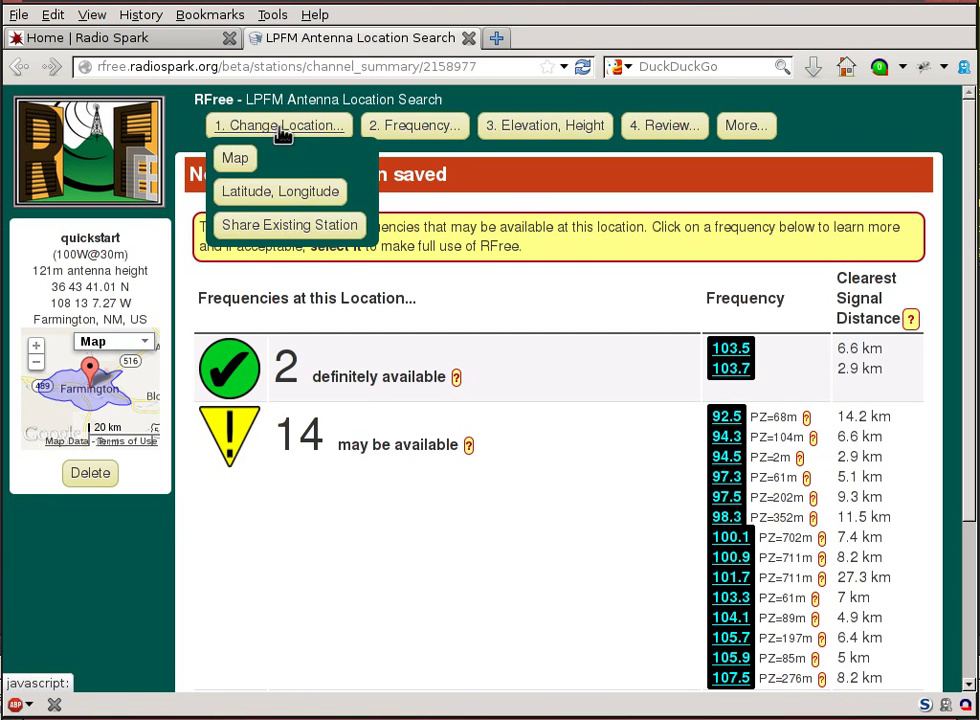
click(236, 160)
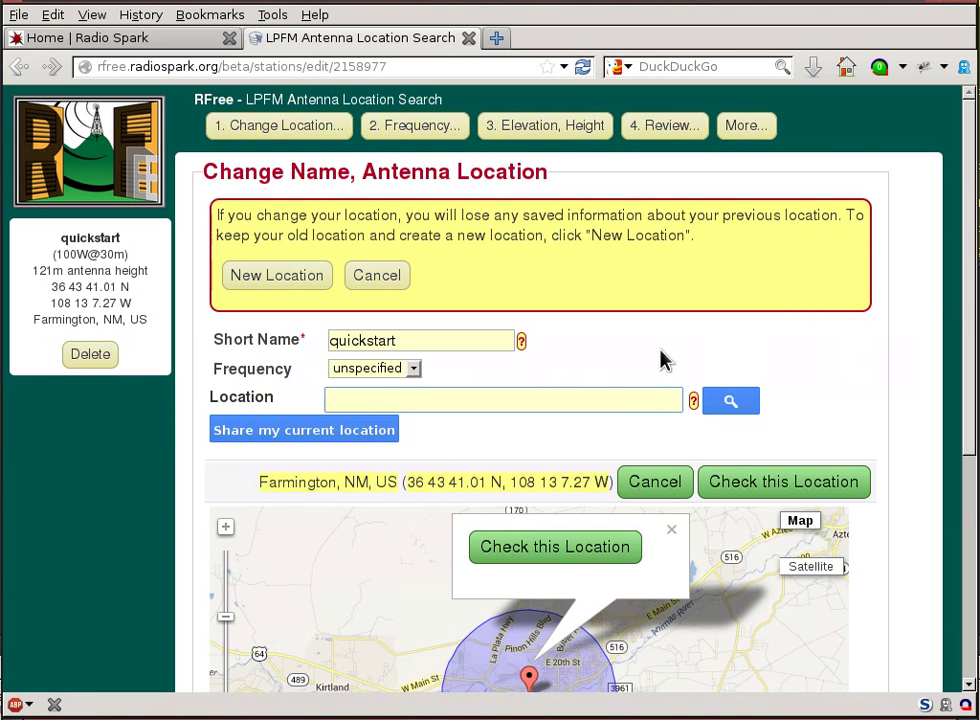
scroll(969, 306, down, 3)
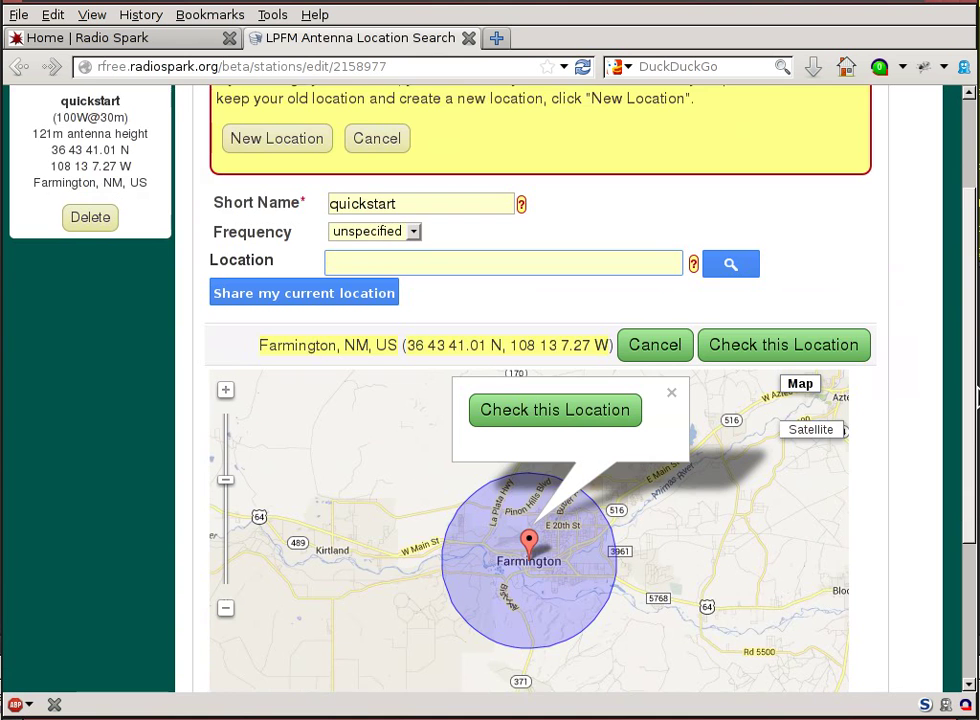
scroll(975, 397, down, 2)
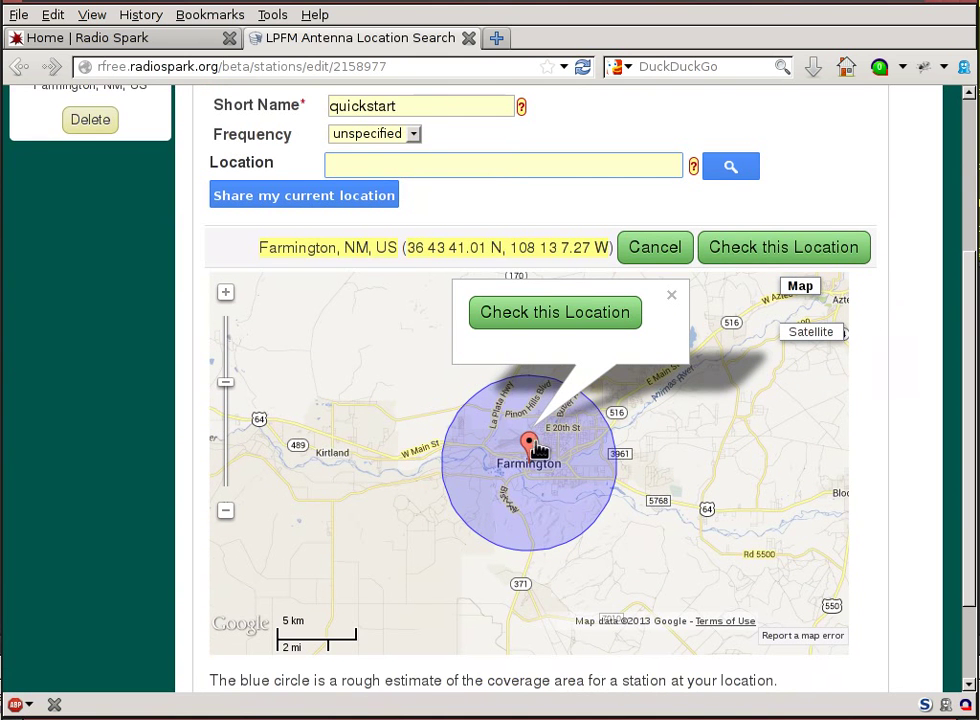
click(487, 168)
text(library,)
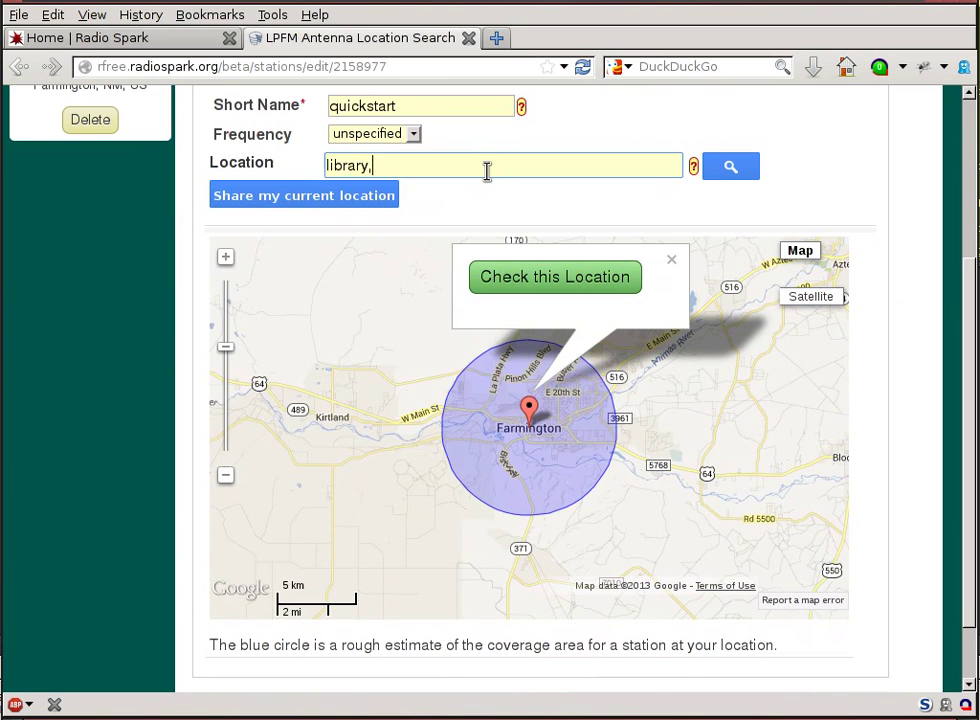
text( farmington)
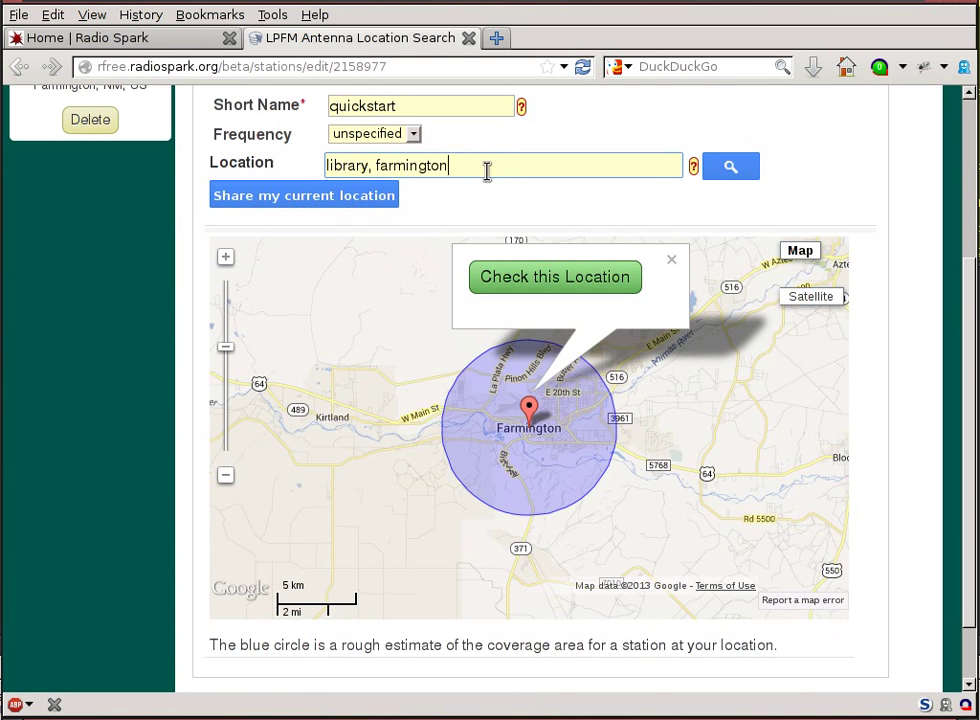
text(, nm)
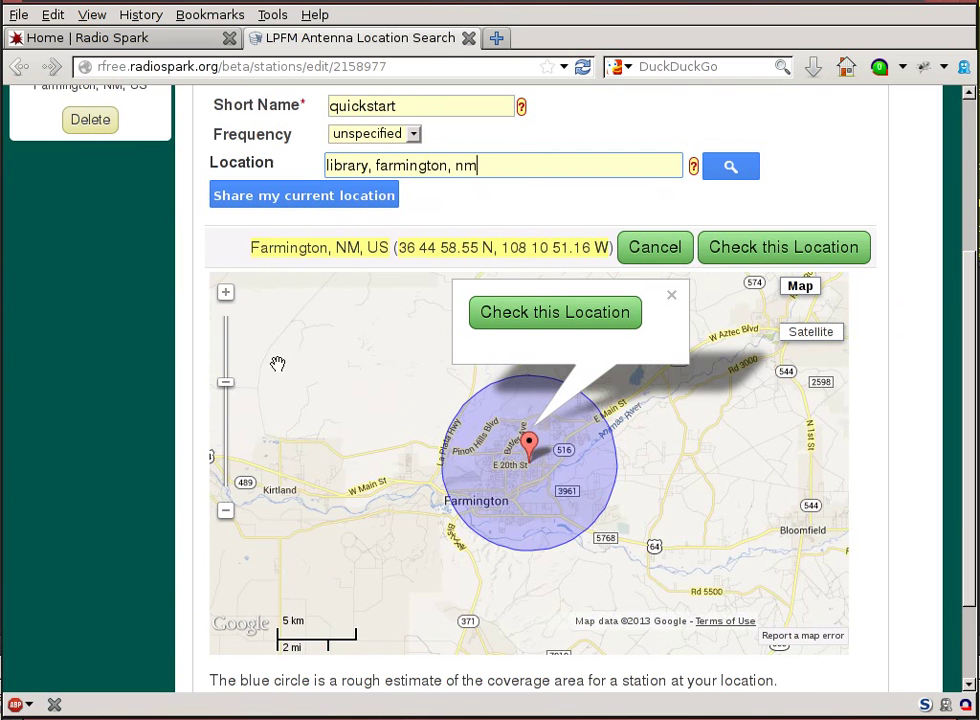
Step: Move the antenna marker to the western side of the Farmington Public Library building and check that location
click(227, 296)
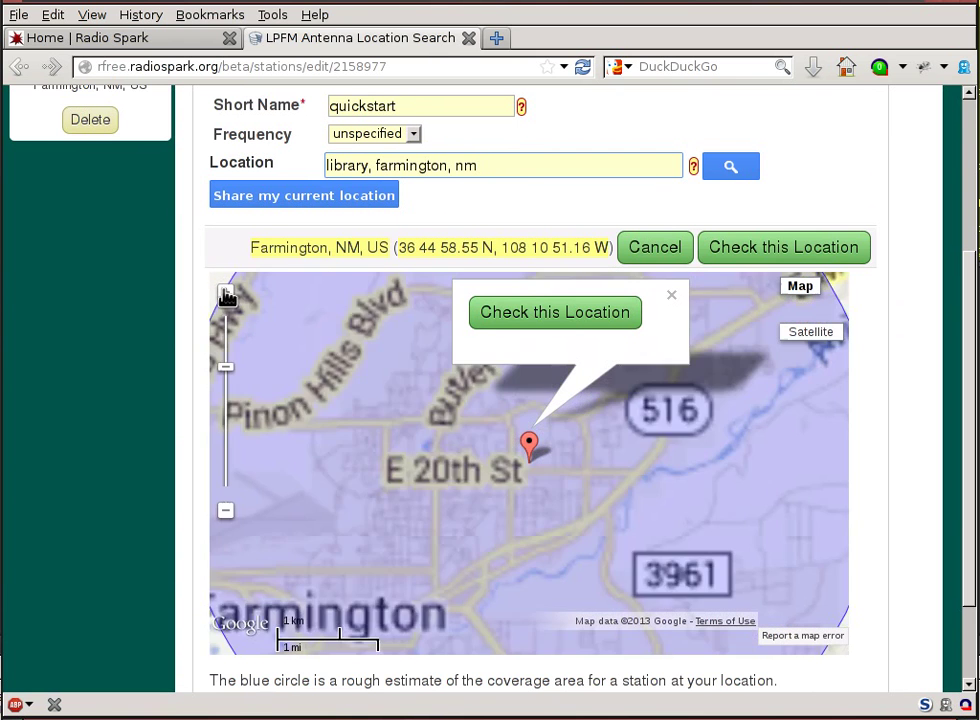
click(227, 296)
click(227, 296)
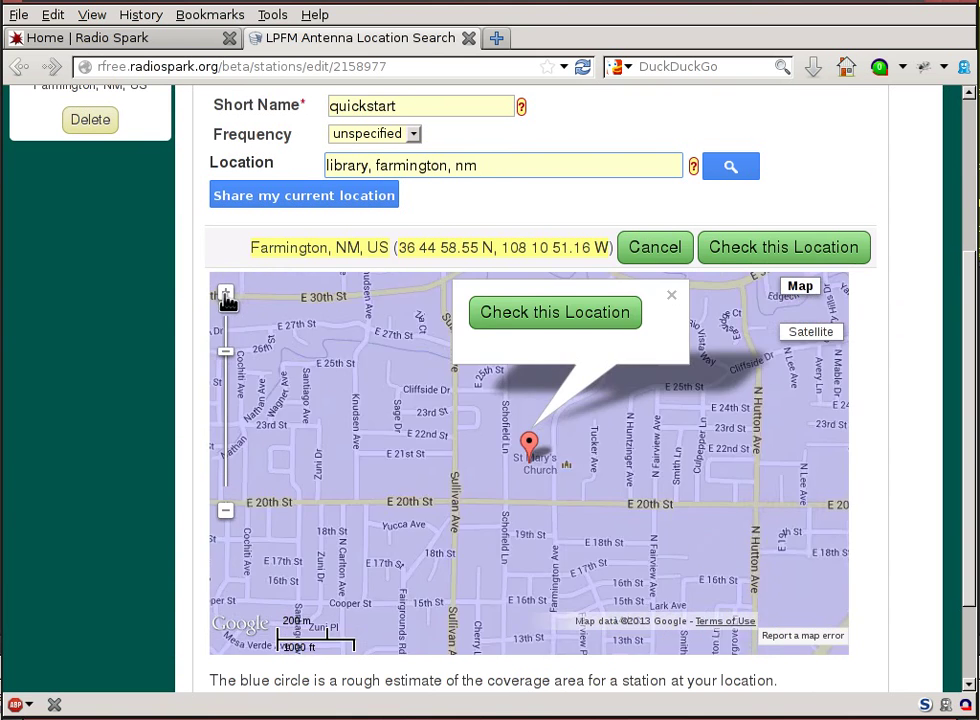
click(227, 296)
click(227, 298)
click(227, 296)
click(227, 296)
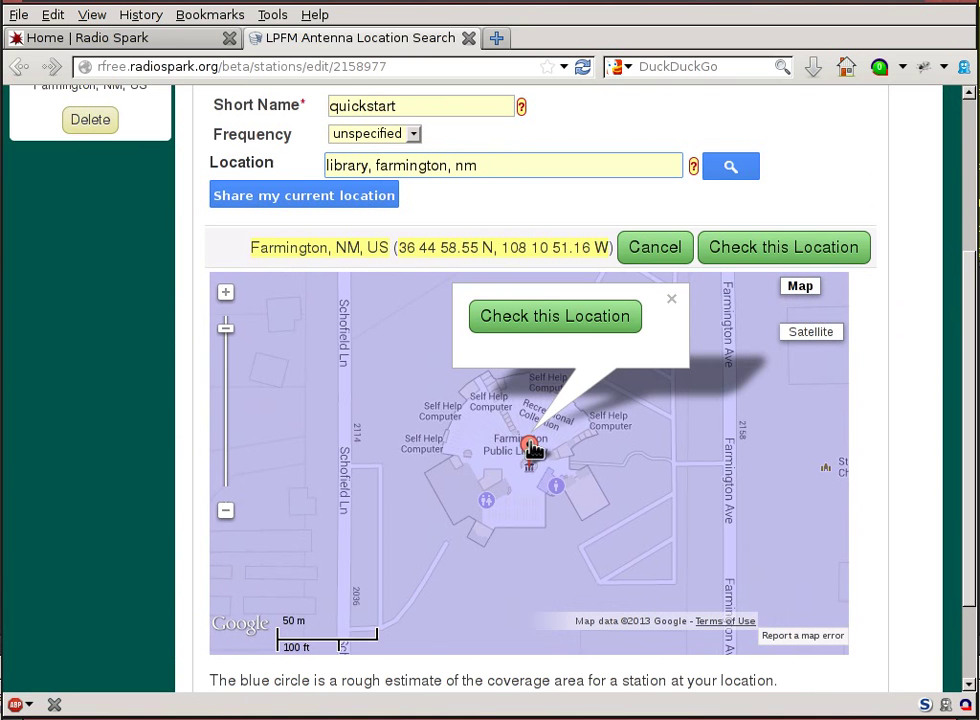
mouse_move(533, 450)
mouse_down()
mouse_move(528, 440)
mouse_move(449, 432)
mouse_up()
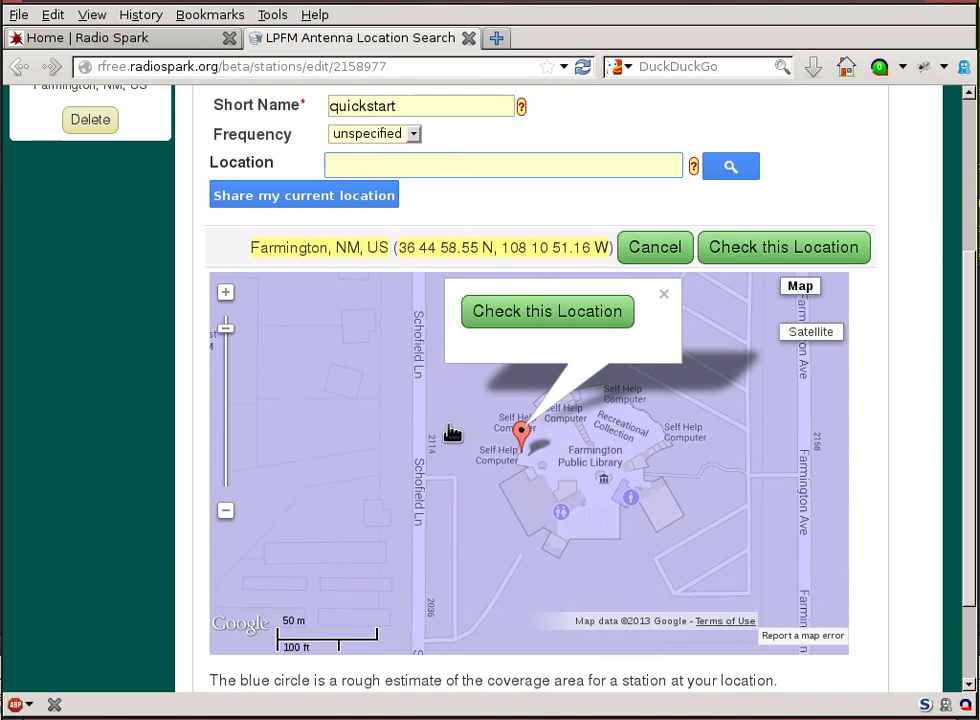
click(548, 322)
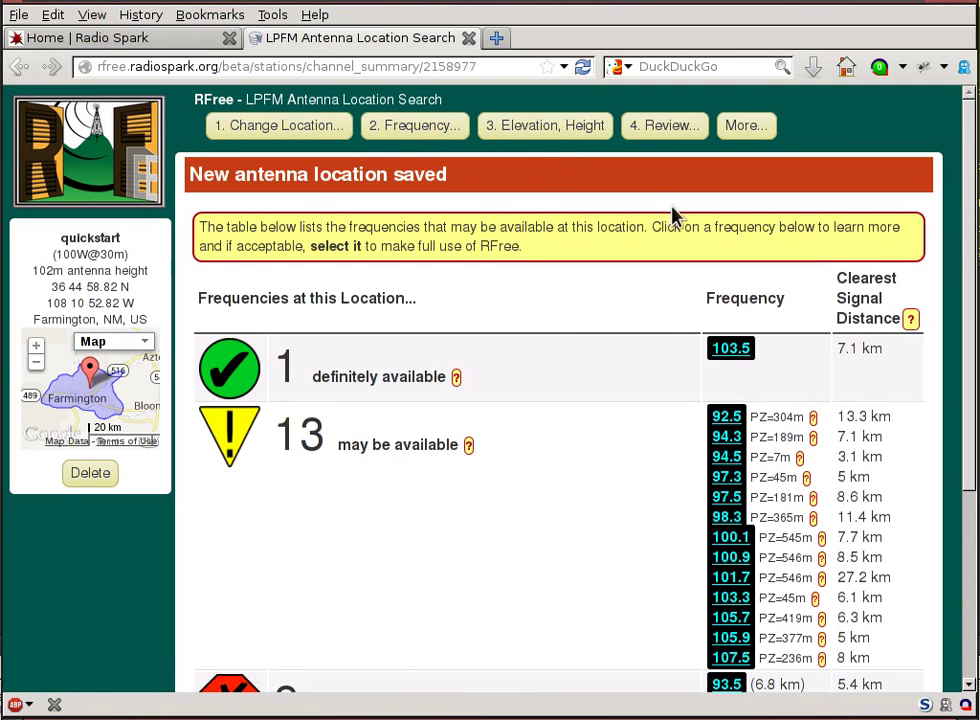
Step: Open the details of the 103.5 MHz frequency and select it for the quickstart location
click(729, 354)
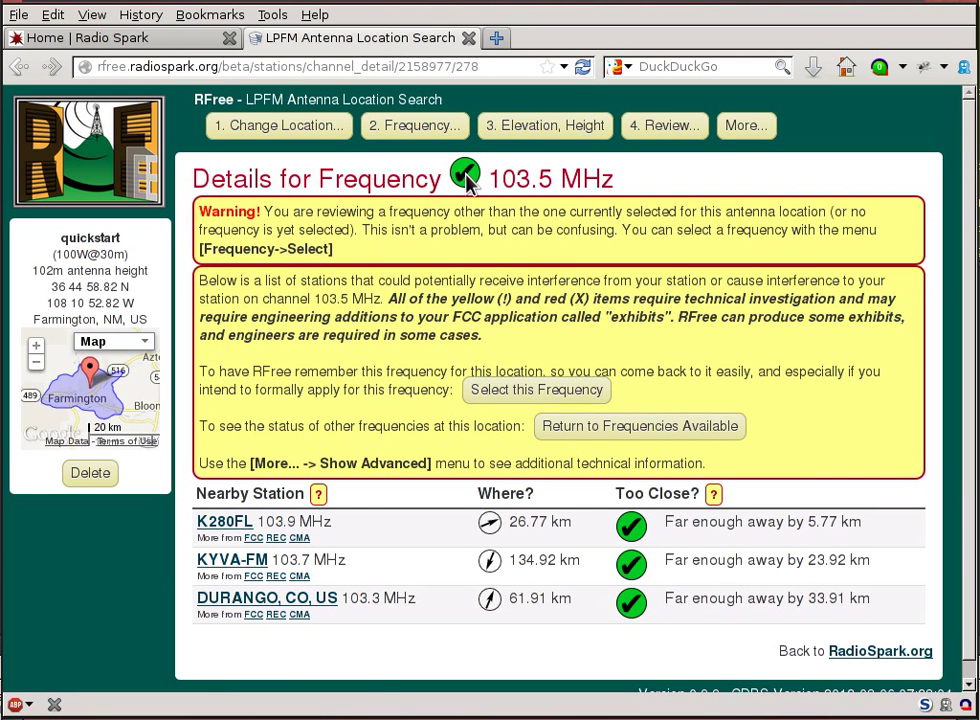
click(424, 131)
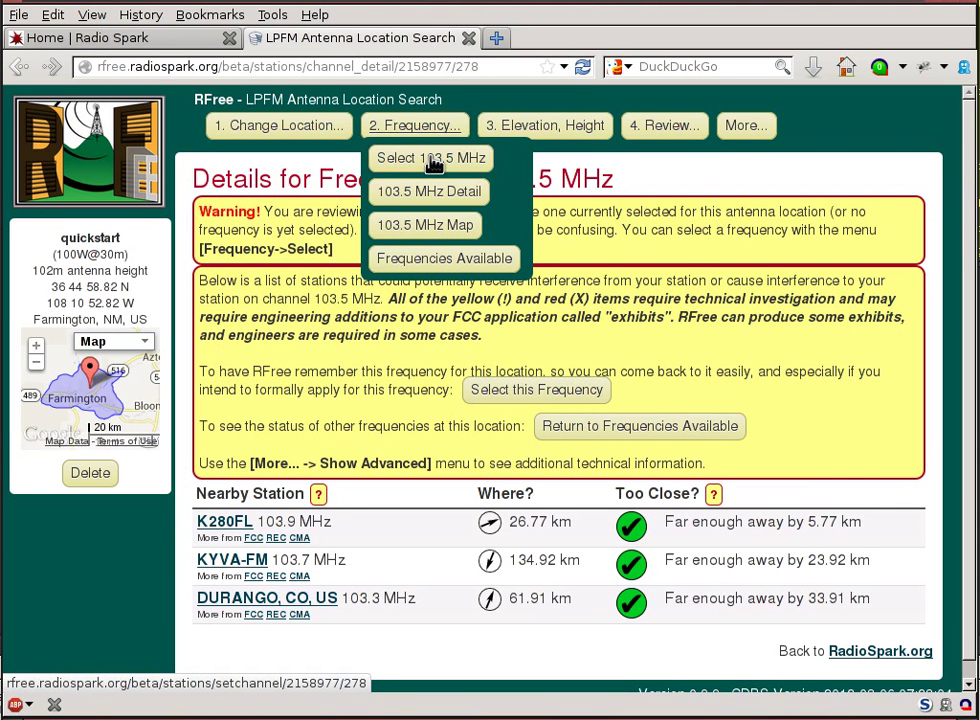
click(434, 160)
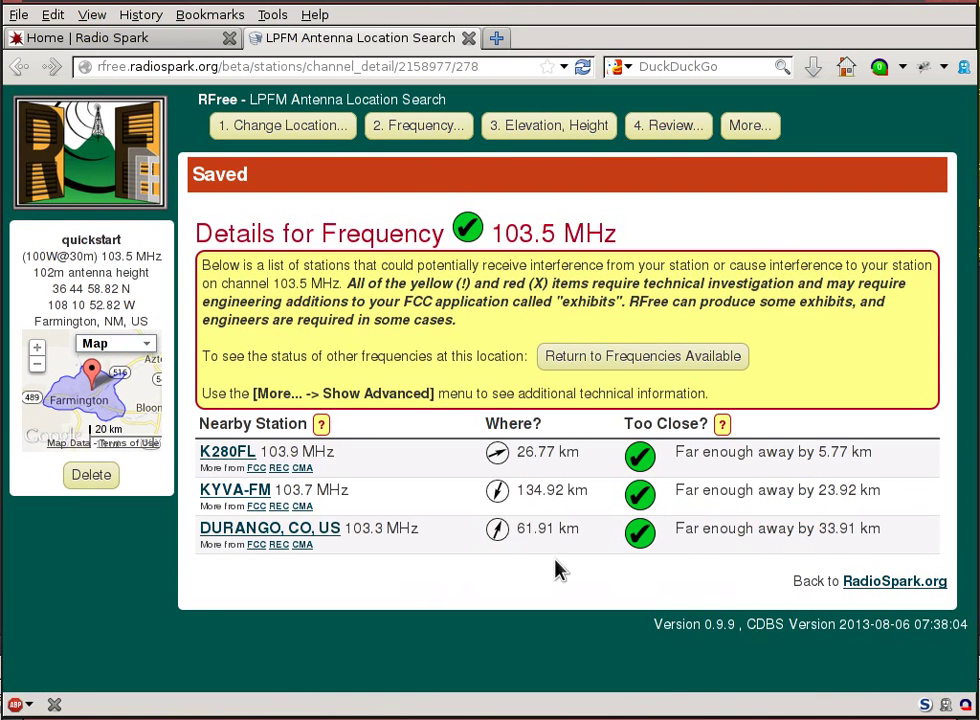
Step: Review the site elevation and antenna height settings, including the table of important antenna heights
click(557, 128)
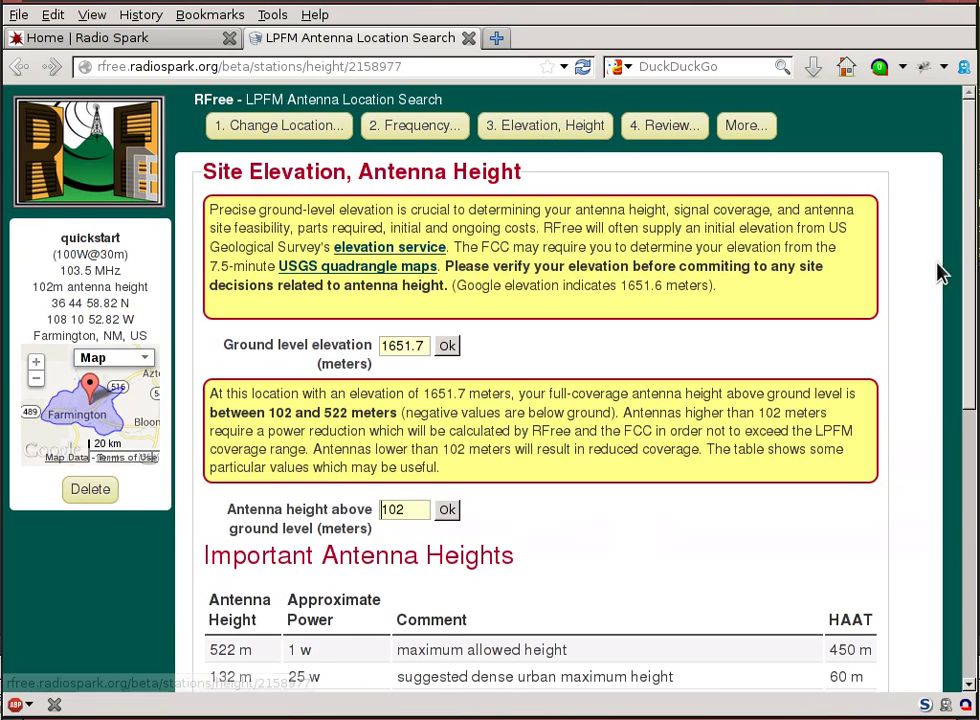
drag(969, 237, 968, 487)
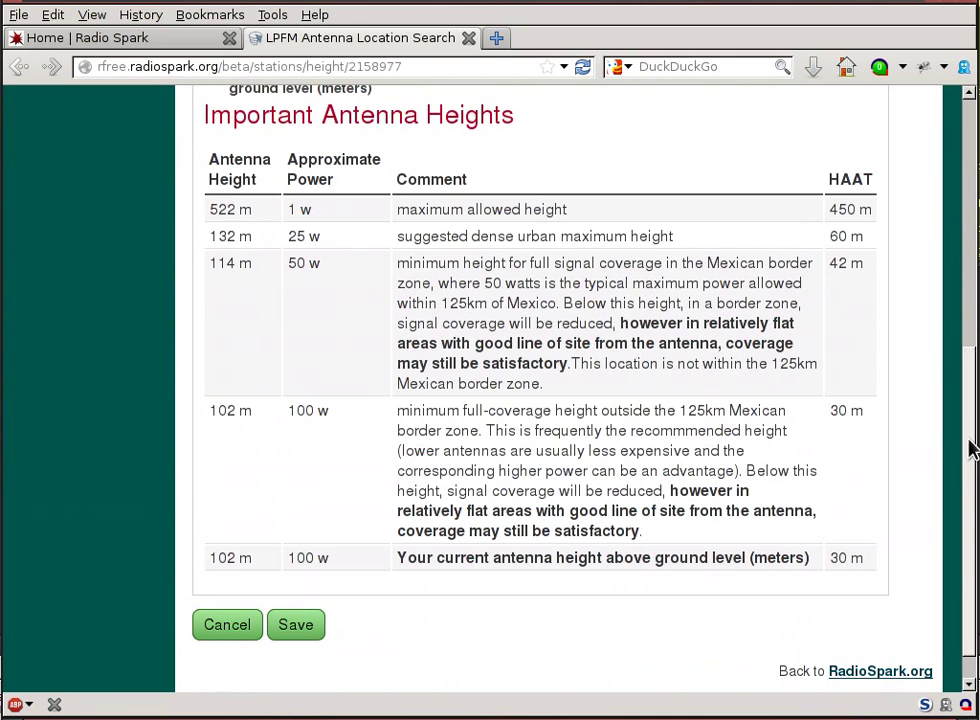
drag(969, 448, 875, 192)
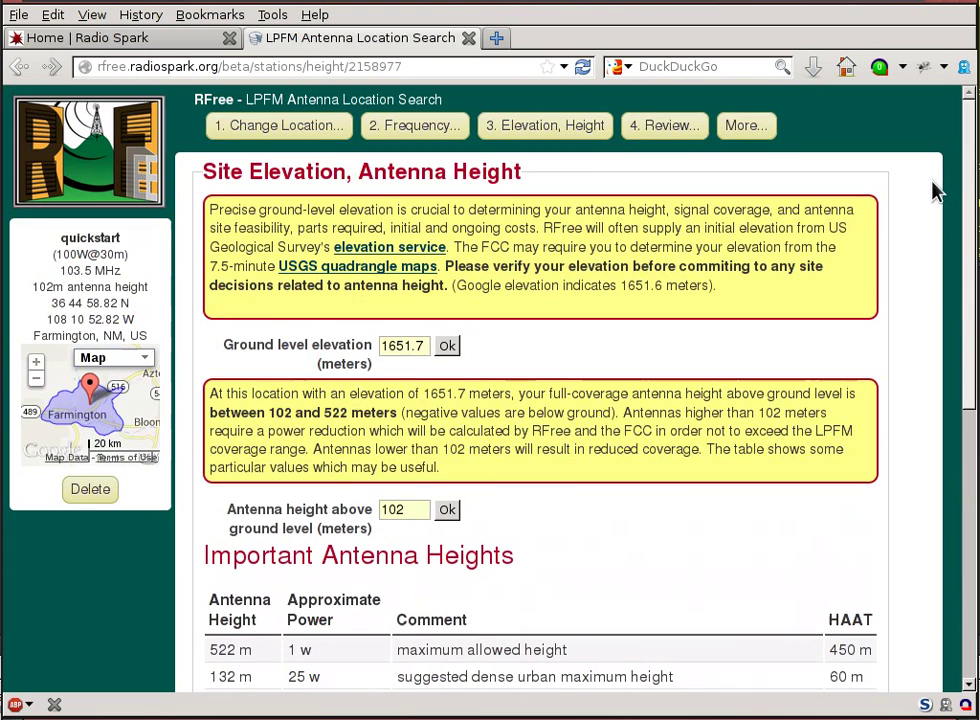
Step: Set the antenna height above ground level to 12 meters, apply it, and save the site elevation and height settings
click(407, 513)
drag(407, 511, 372, 512)
text(12)
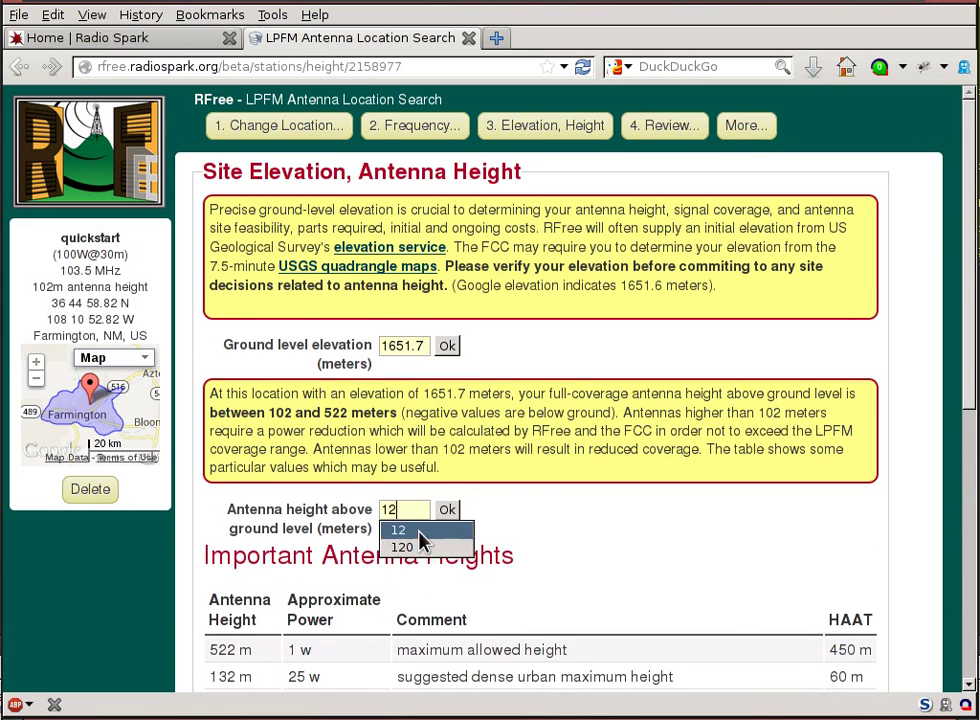
click(447, 511)
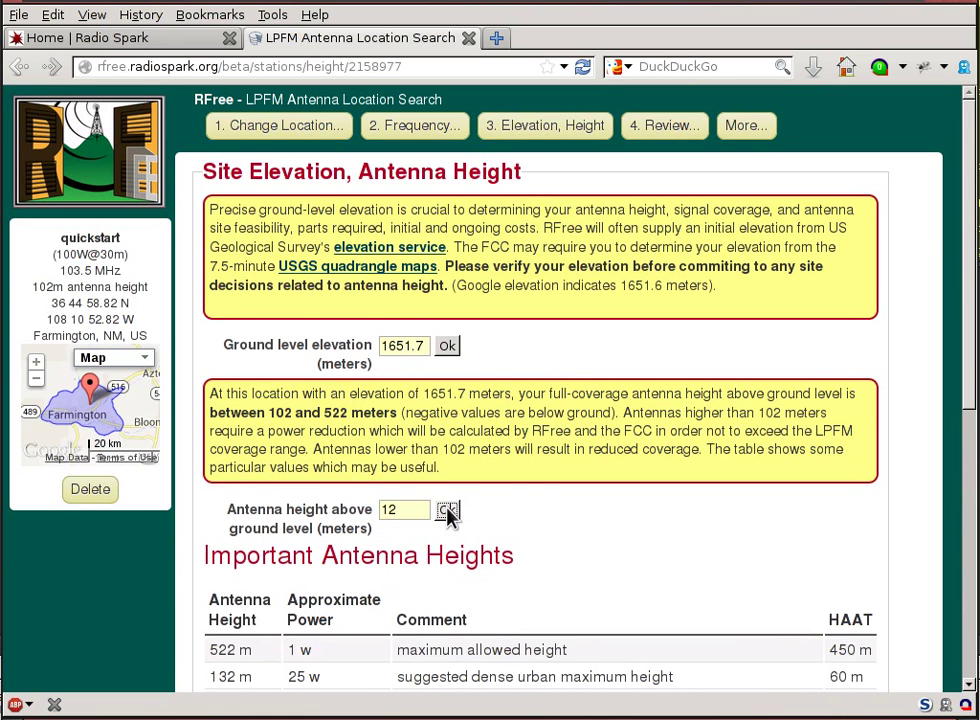
scroll(545, 537, down, 8)
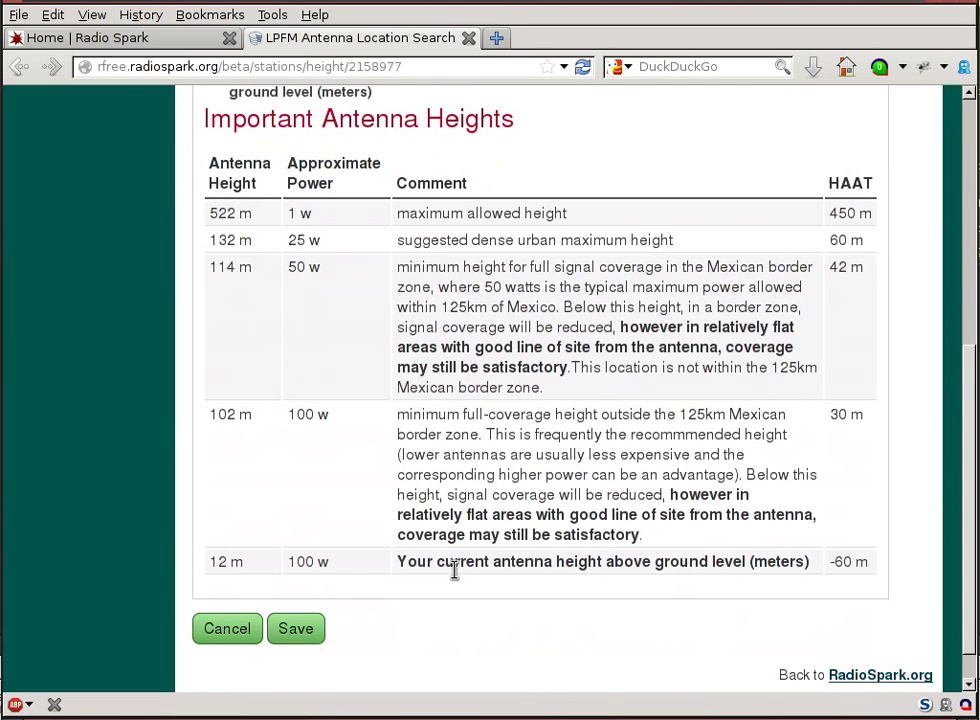
click(297, 630)
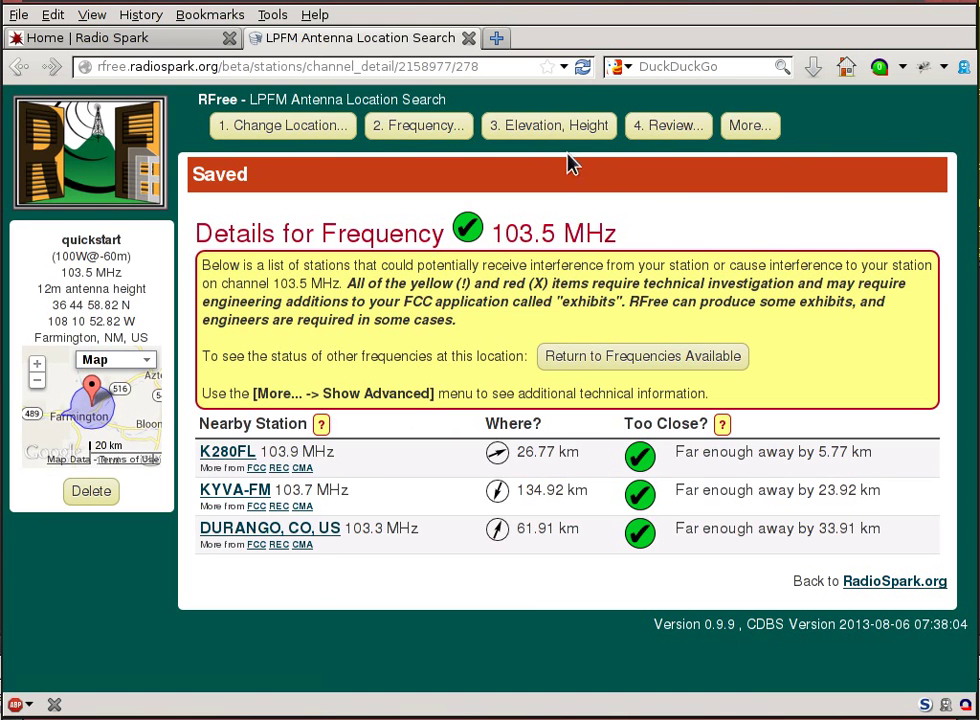
Step: Review the location's overview of border zone, nearby AM station and protected site restrictions, and open its estimated coverage map
click(683, 130)
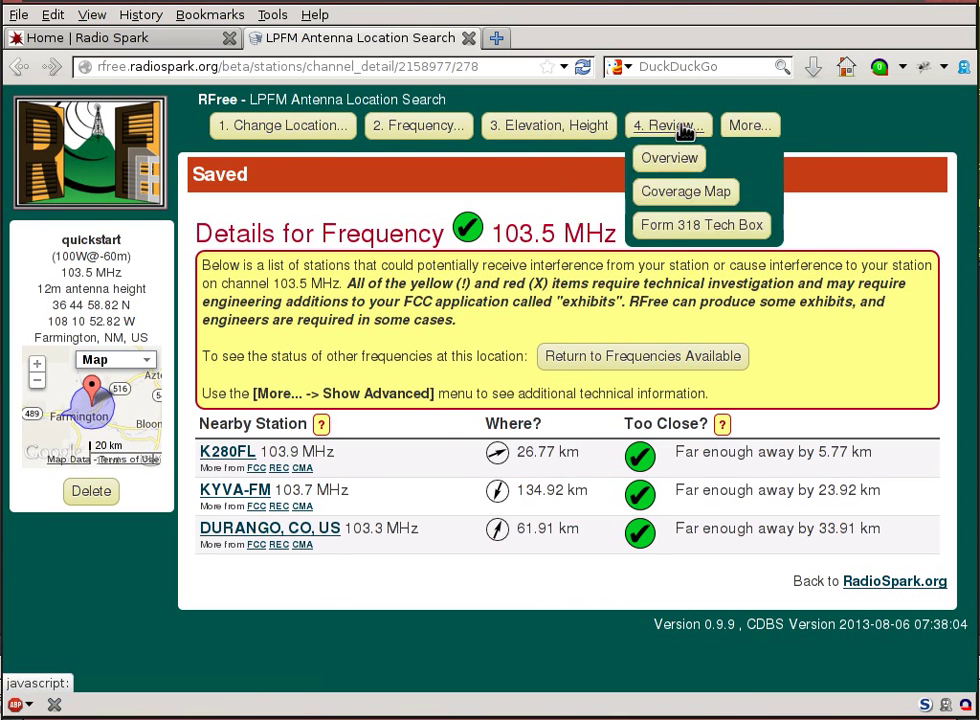
click(678, 162)
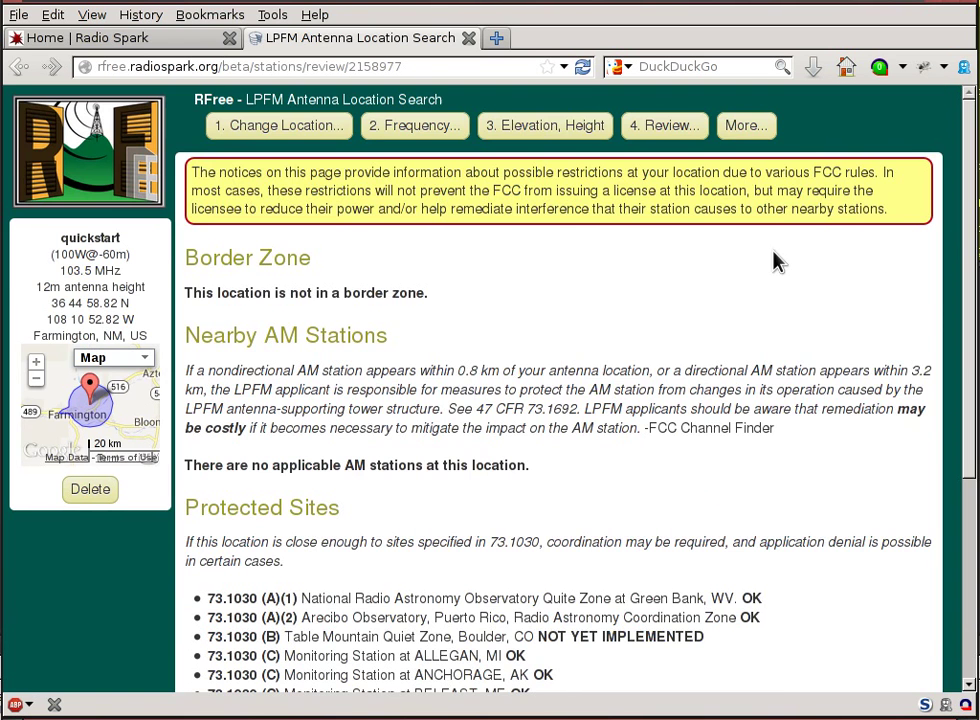
scroll(775, 262, down, 4)
scroll(774, 260, down, 2)
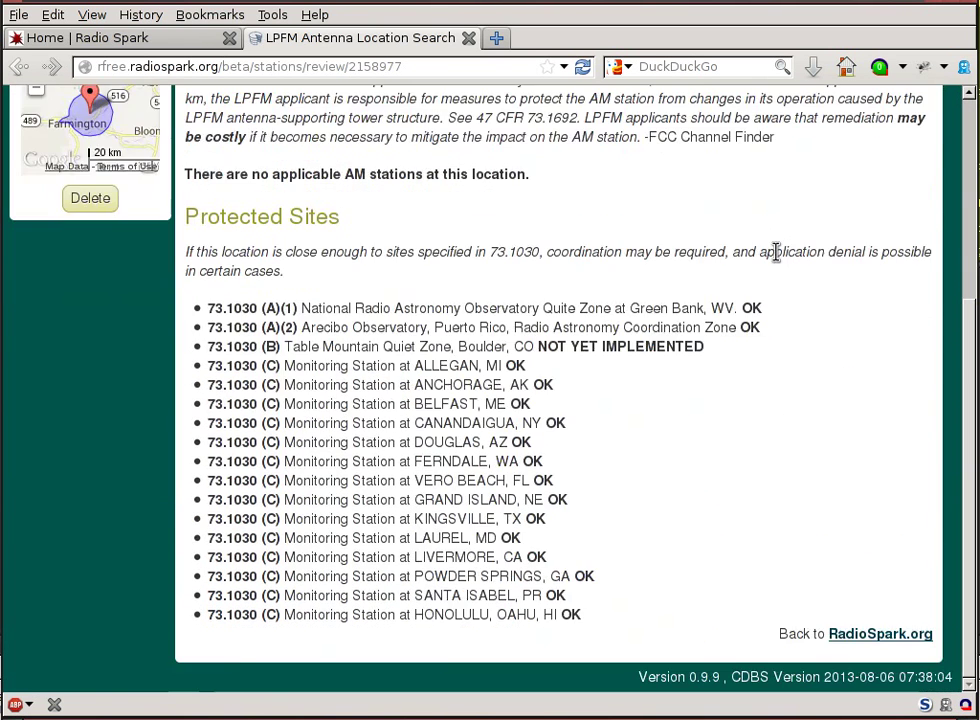
scroll(775, 252, up, 5)
click(672, 130)
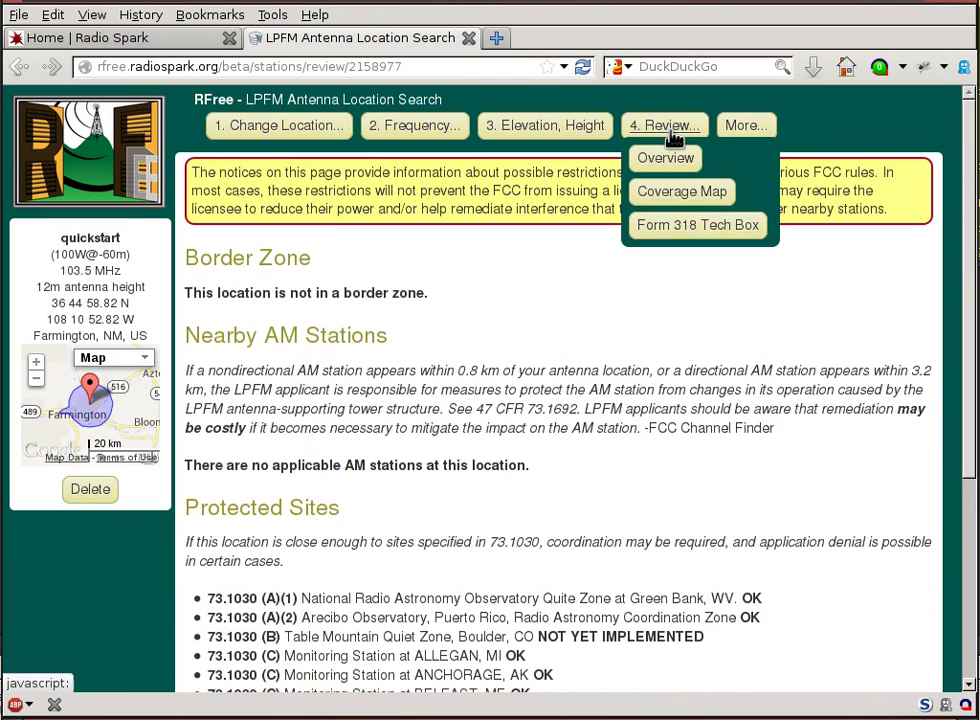
click(682, 191)
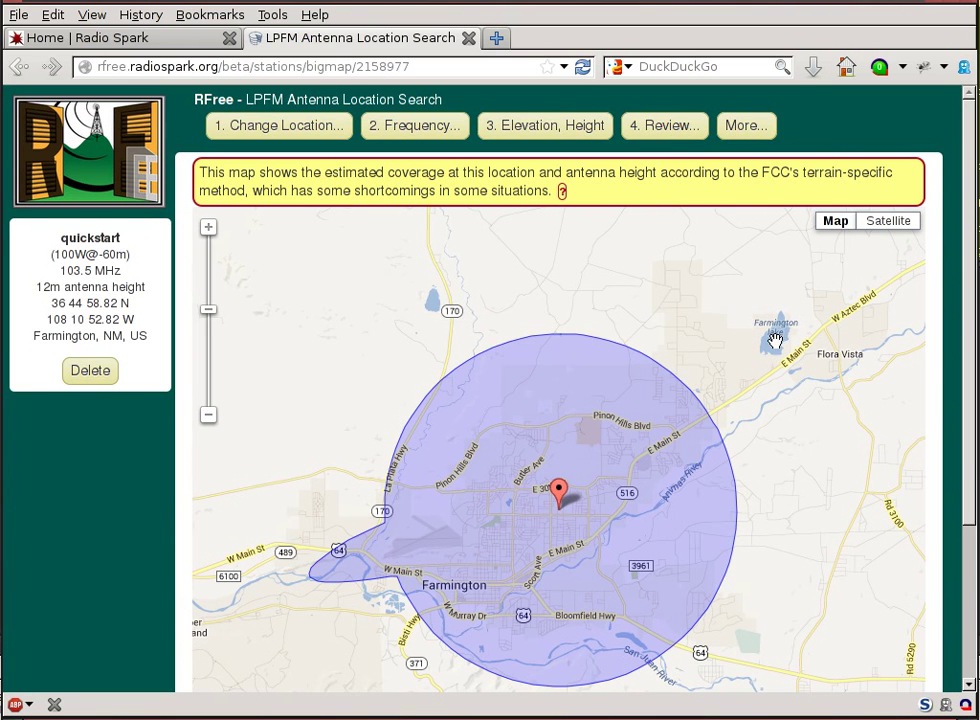
Step: Open the Form 318 Tech Box suggestion for 103.5 MHz and read through all its technical specification items
click(662, 132)
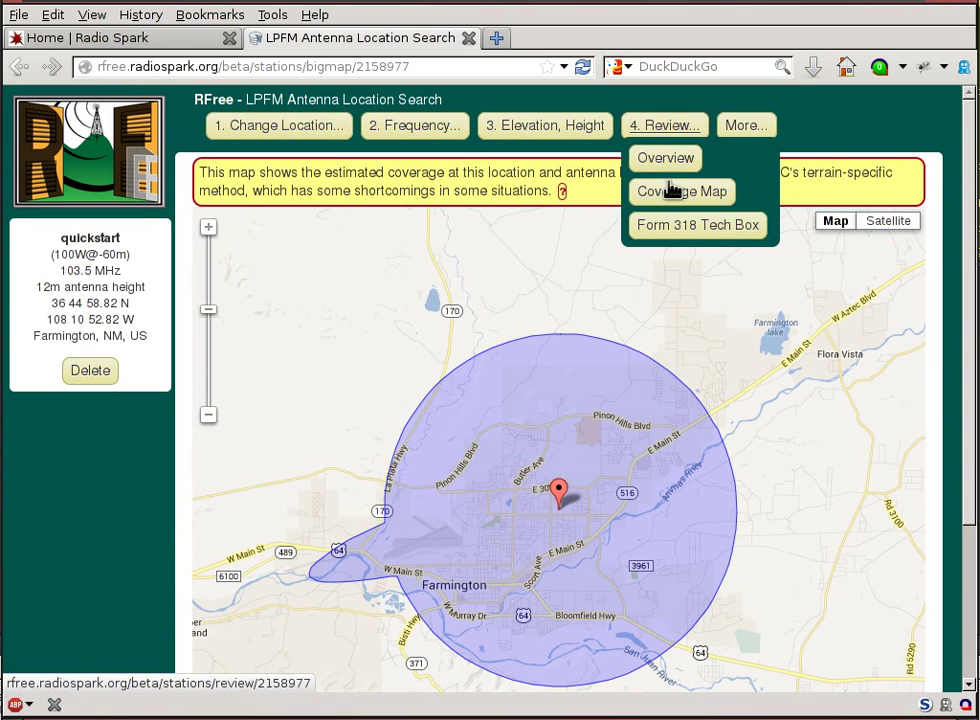
click(686, 238)
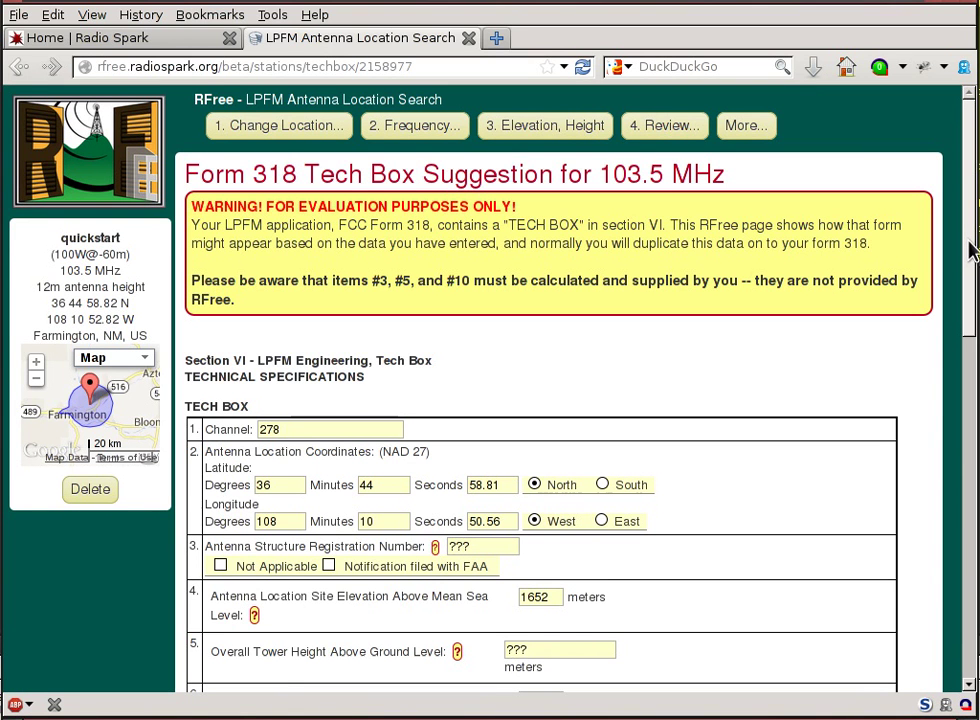
scroll(965, 273, down, 5)
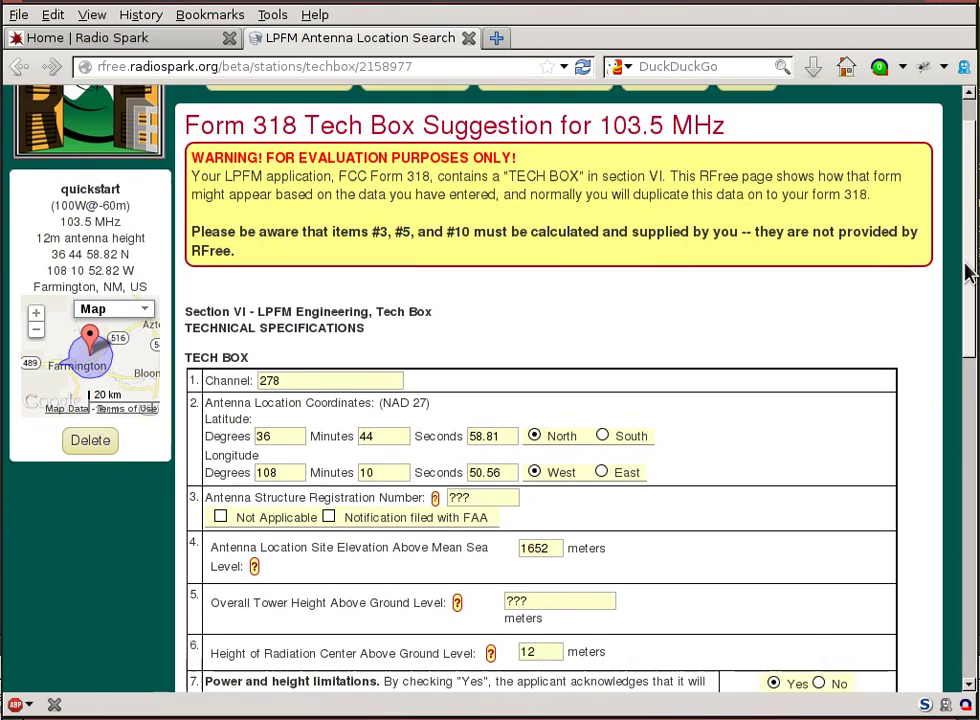
scroll(962, 273, up, 4)
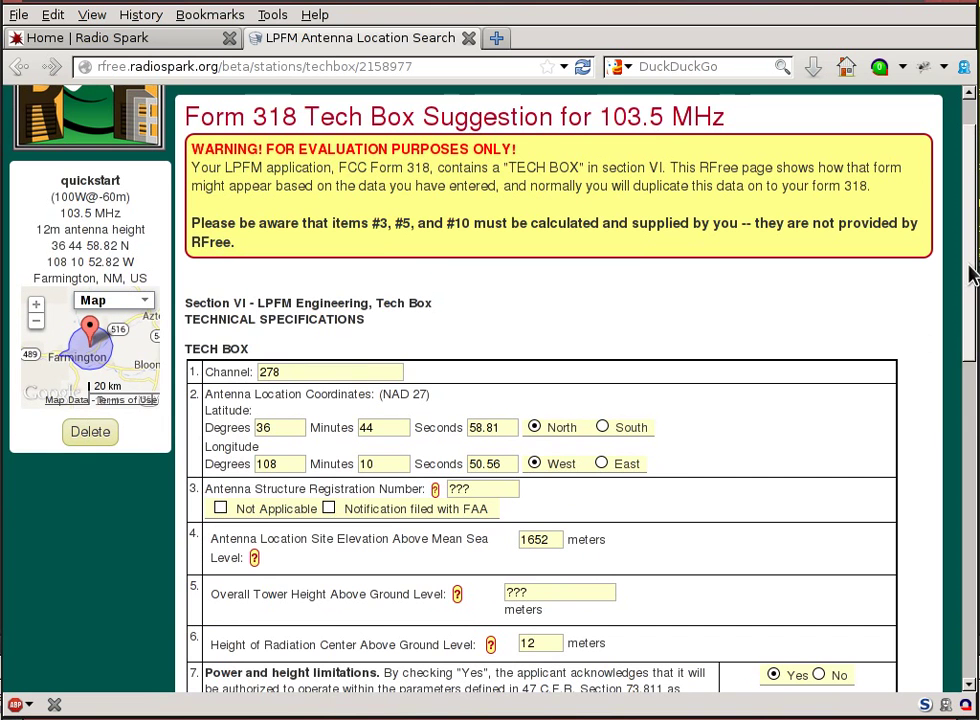
drag(972, 280, 974, 355)
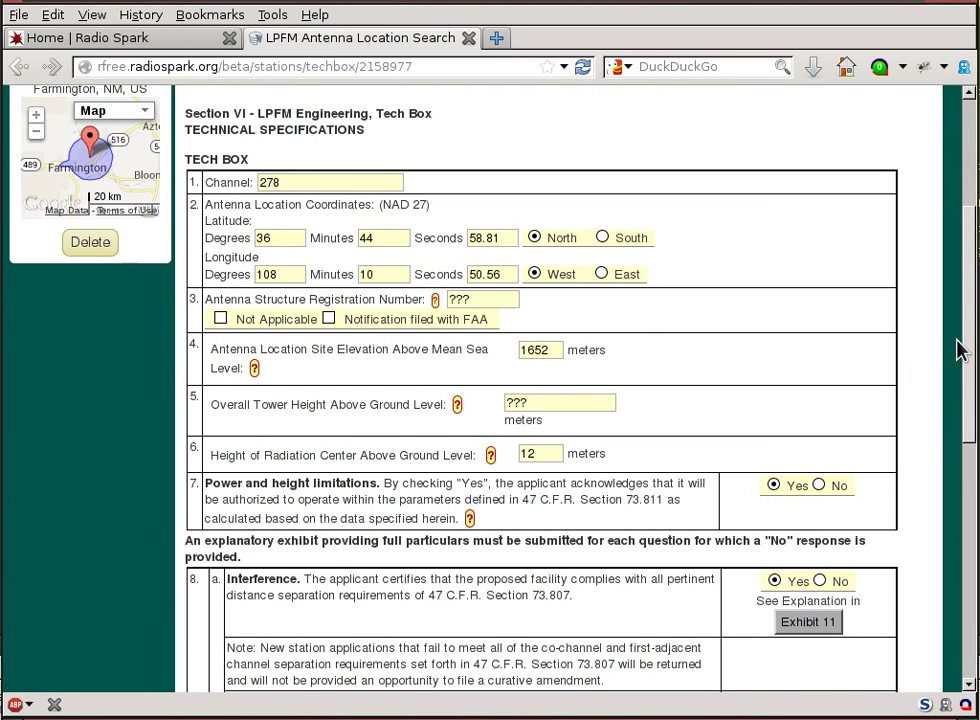
drag(968, 349, 972, 597)
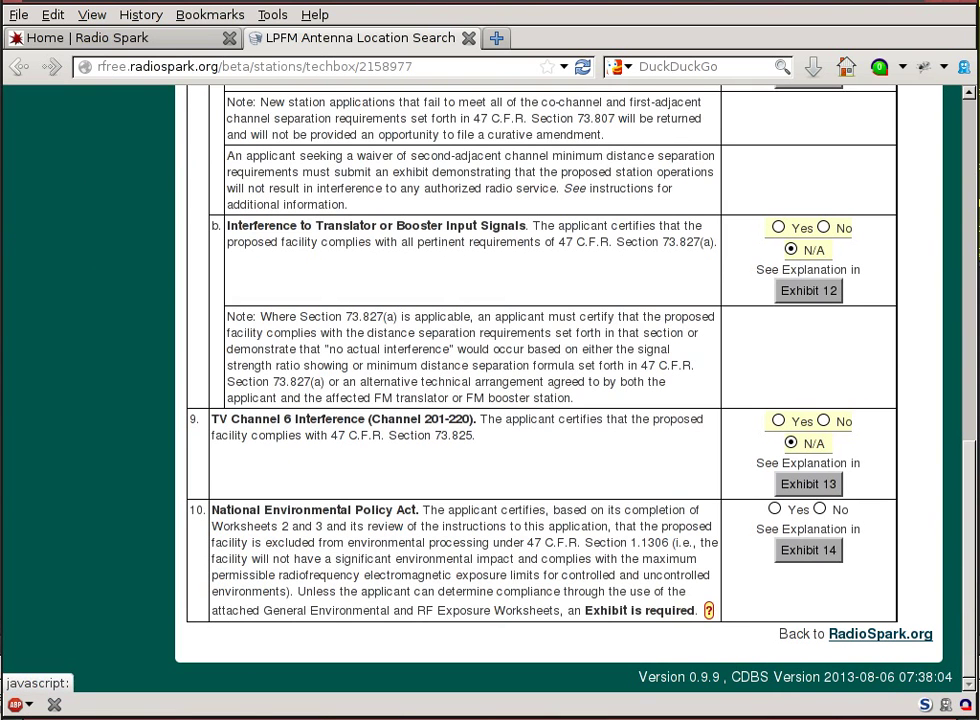
drag(969, 470, 955, 118)
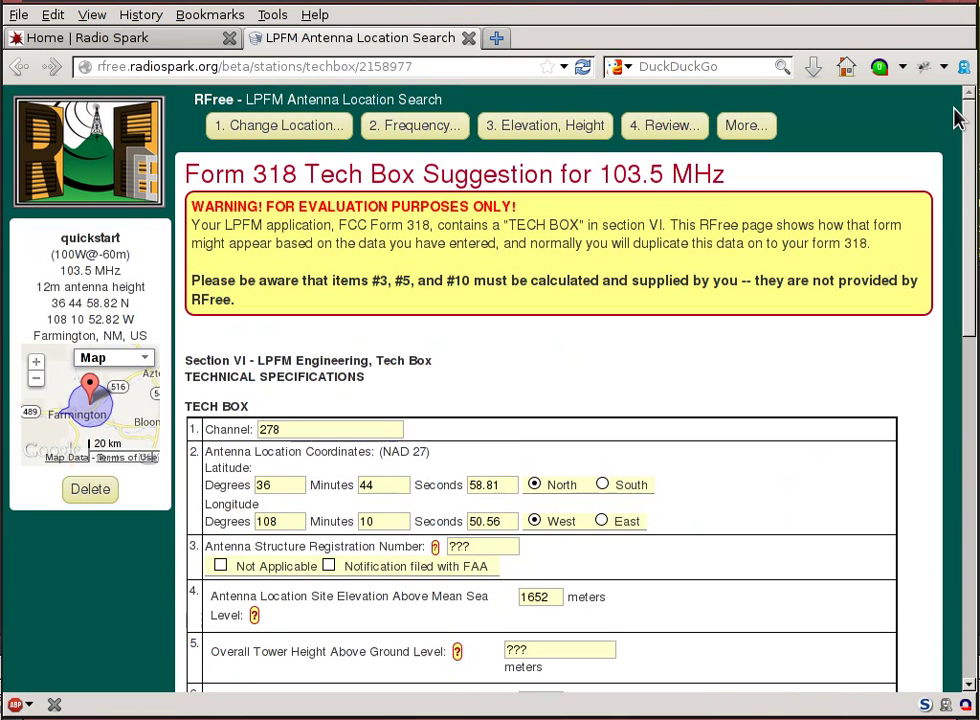